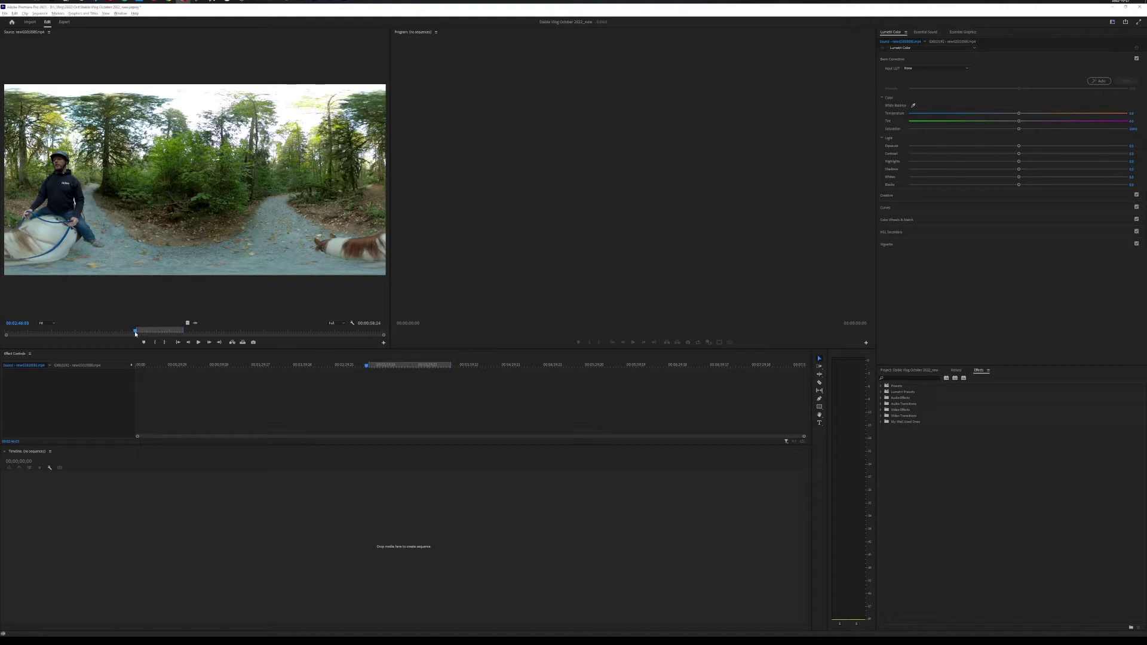
Step: Examine the marked section of the 360 horse-riding clip in the source monitor, scrubbing through it and viewing a frame at full size
drag(136, 332, 146, 333)
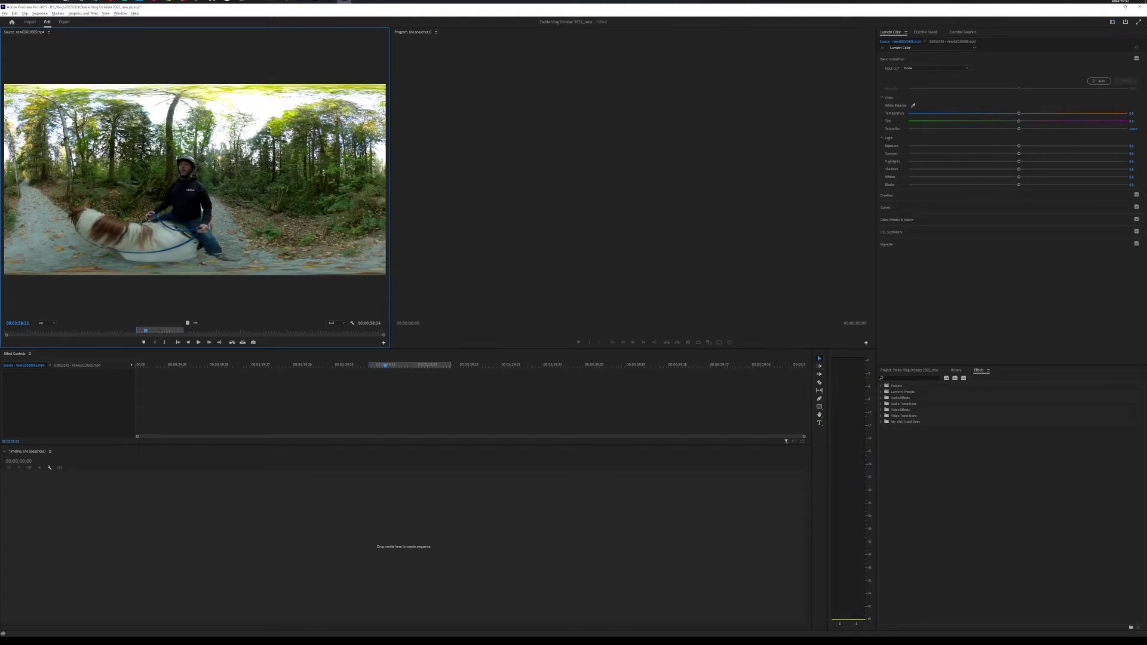
click(184, 0)
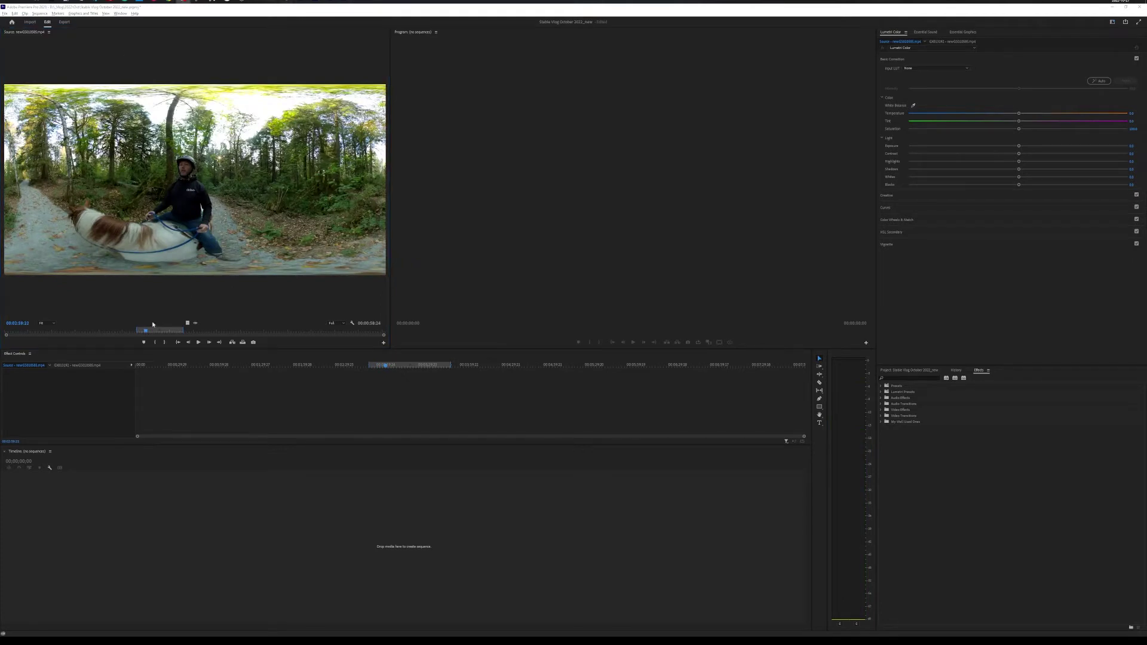
click(141, 333)
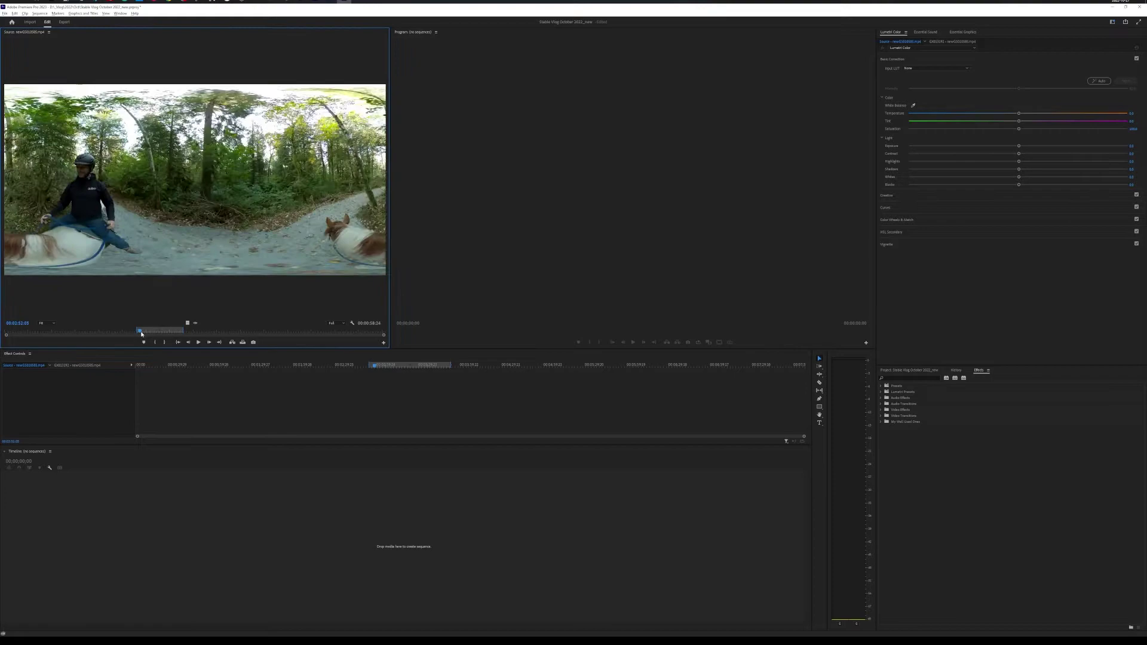
drag(142, 335, 171, 333)
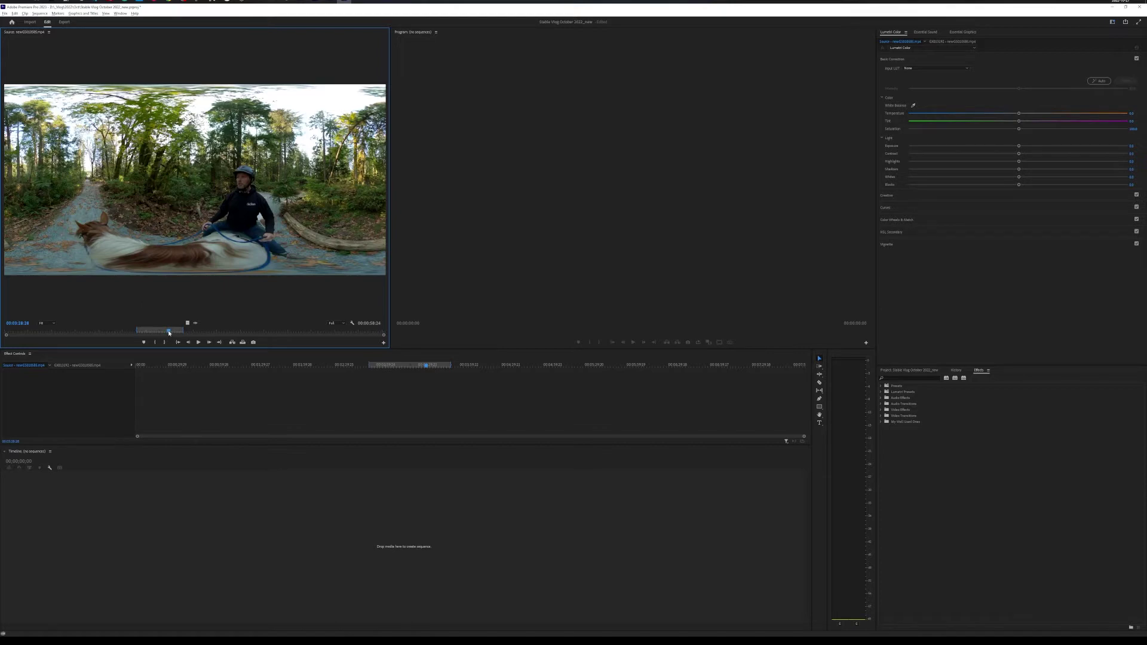
drag(169, 333, 149, 336)
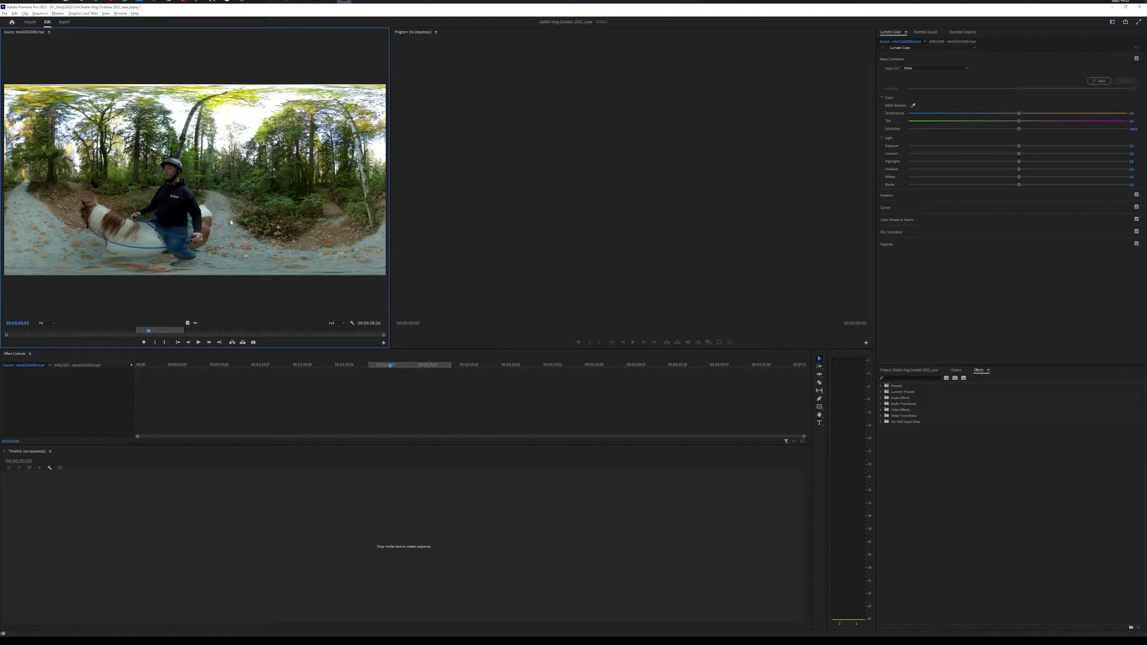
key(grave)
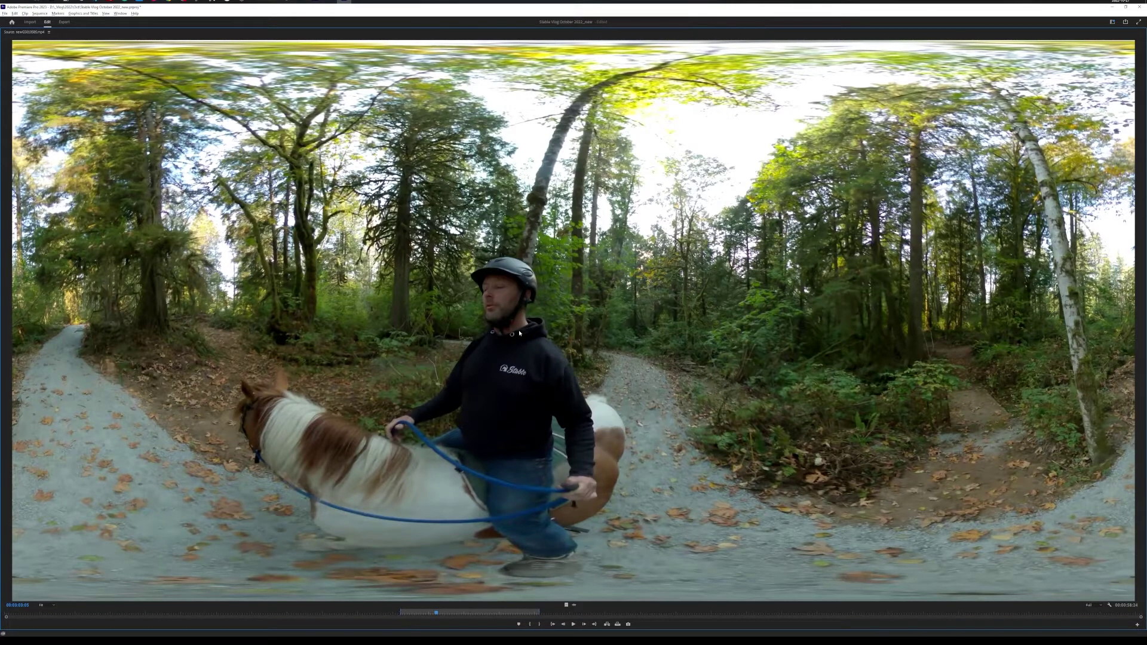
key(grave)
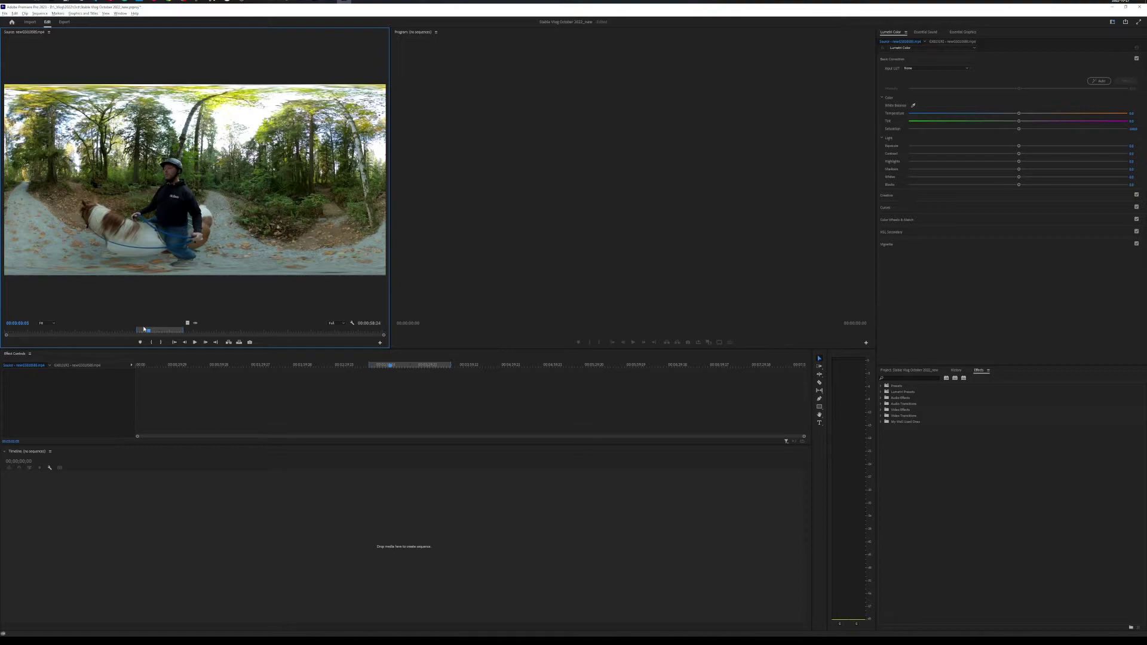
mouse_move(149, 331)
mouse_down()
mouse_move(182, 333)
mouse_move(139, 338)
mouse_up()
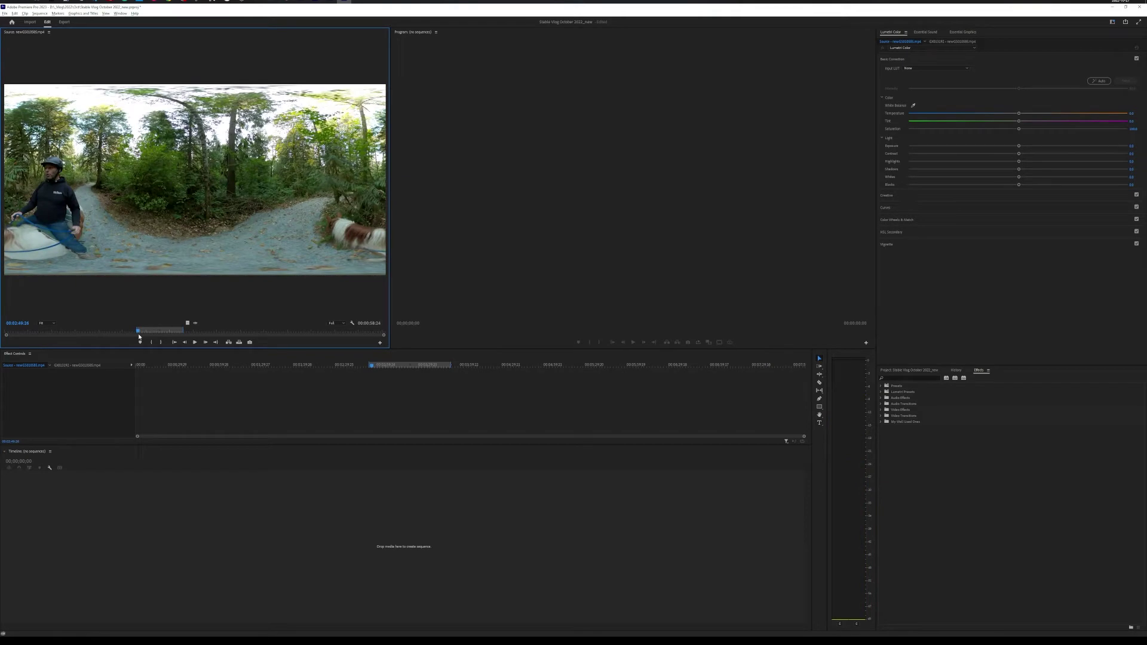
Step: Create a sequence in the timeline from the marked section of the 360 source clip, leaving nothing selected
drag(167, 568, 166, 565)
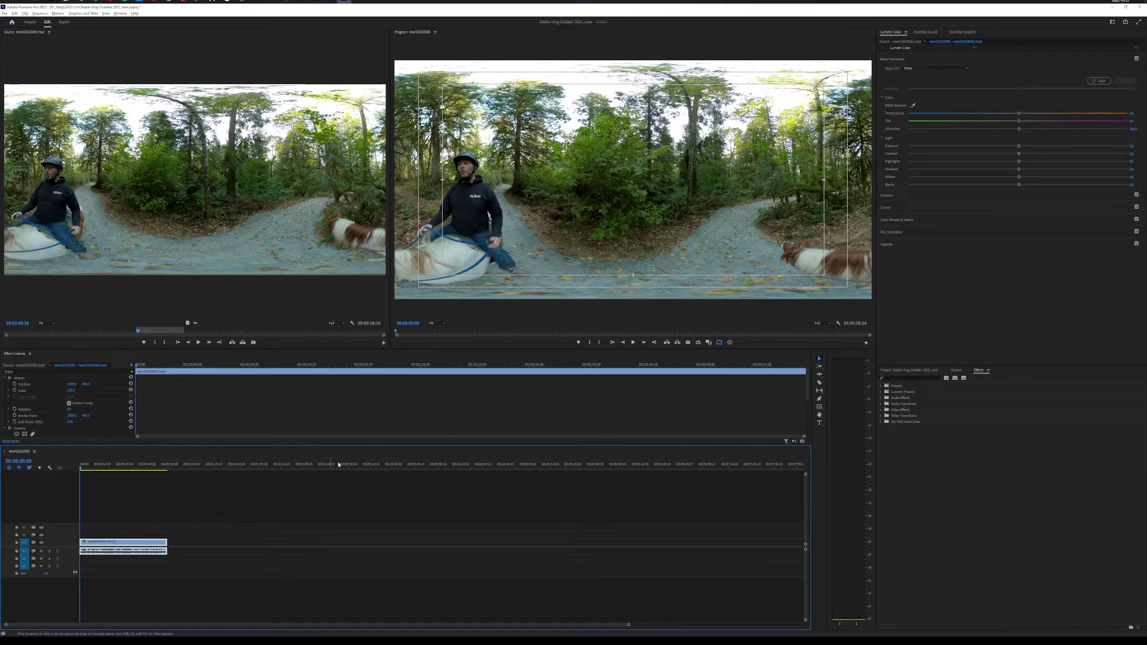
click(174, 504)
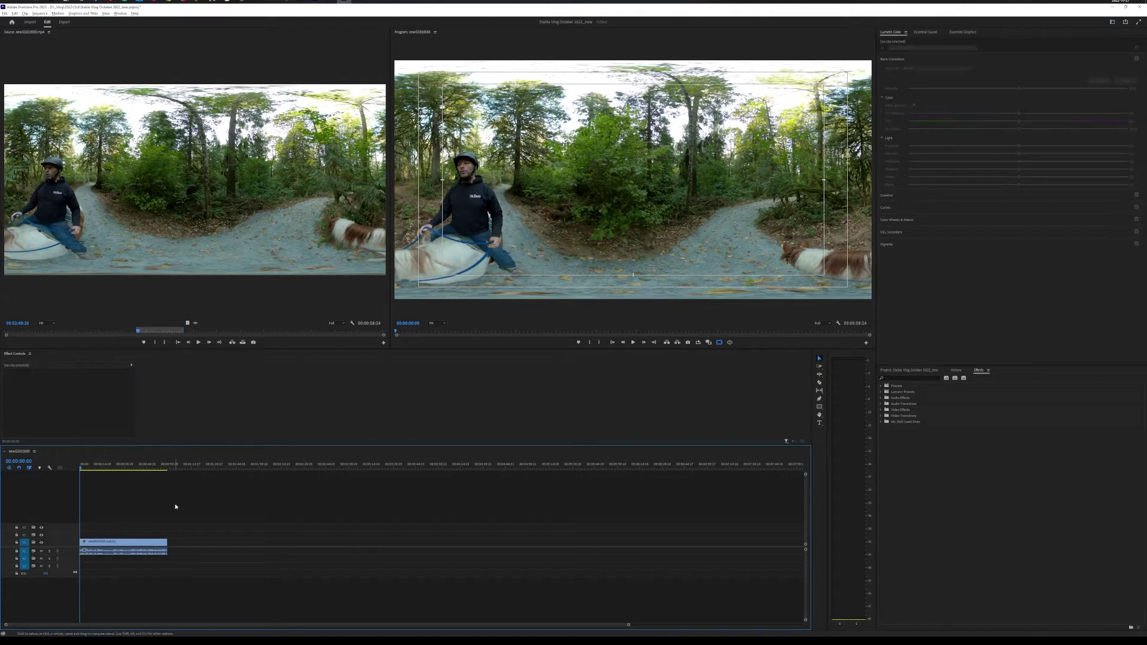
Step: Set the sequence's VR projection to None and its frame to 16:9 with a width of 1920, accepting the deletion of previews
click(40, 13)
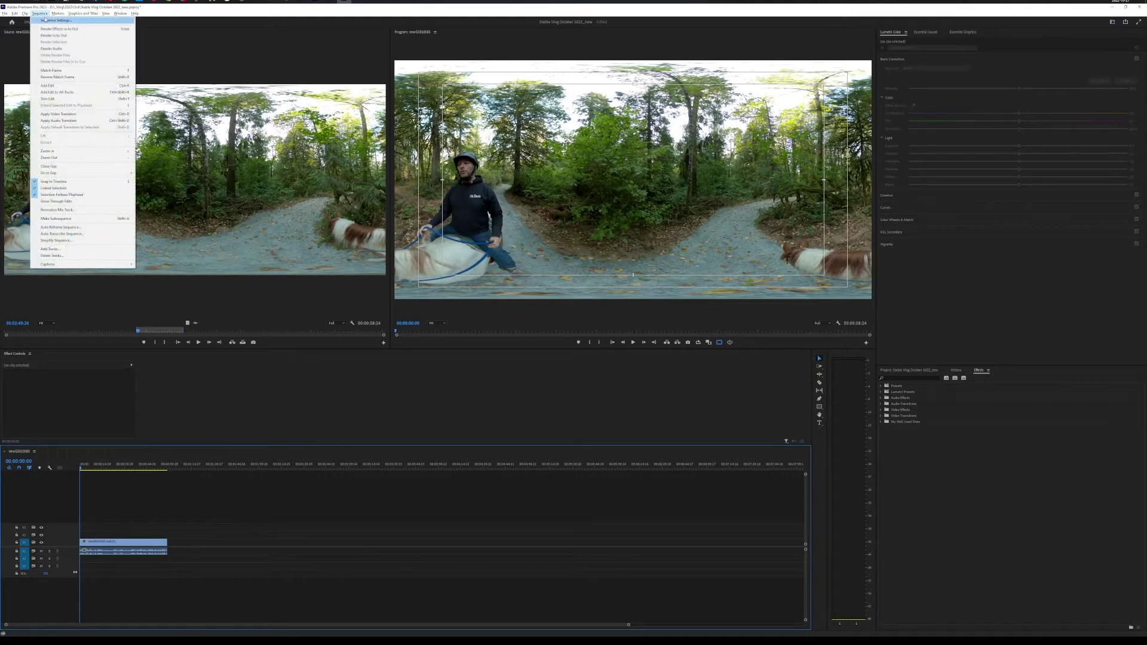
click(57, 19)
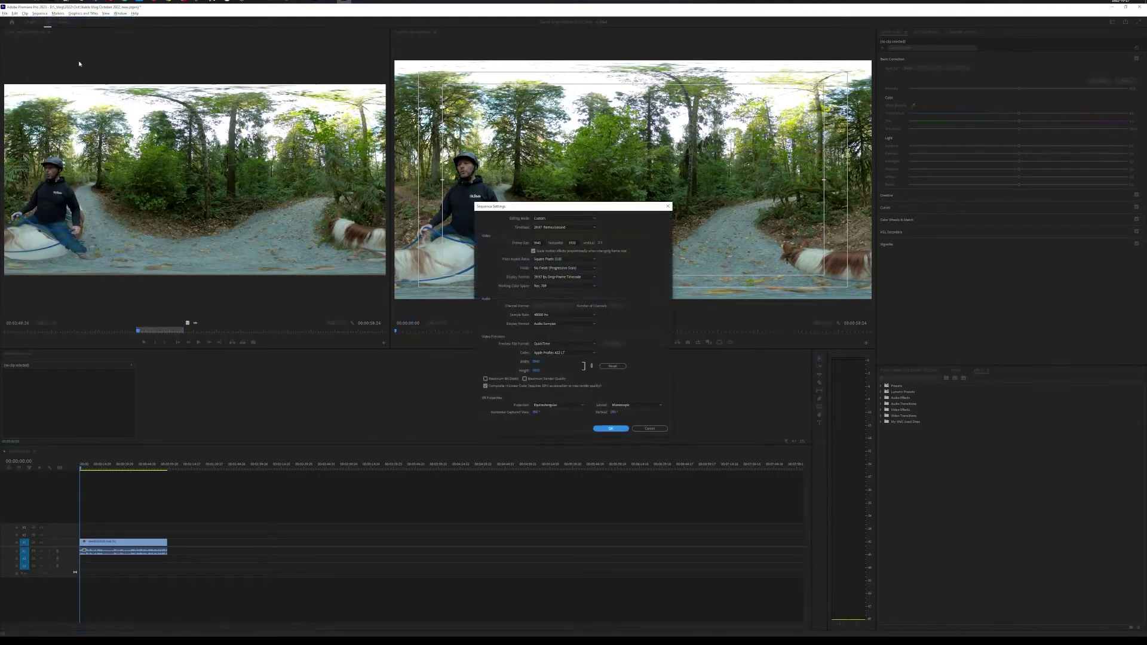
click(552, 409)
click(541, 417)
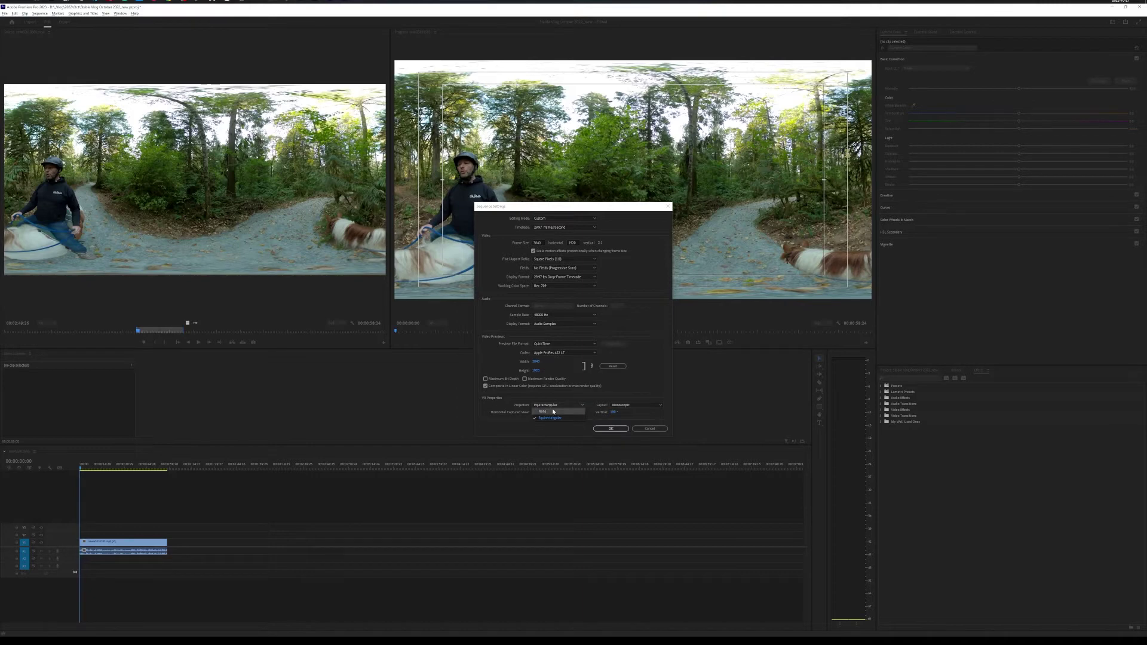
click(539, 243)
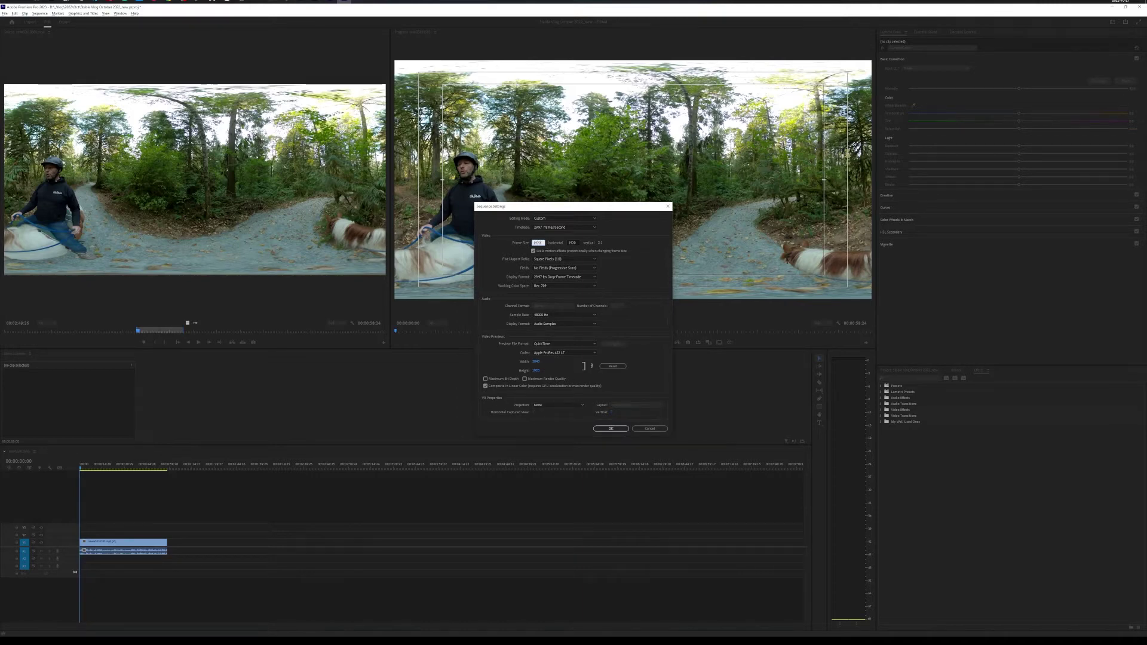
text(1920)
key(Tab)
key(Return)
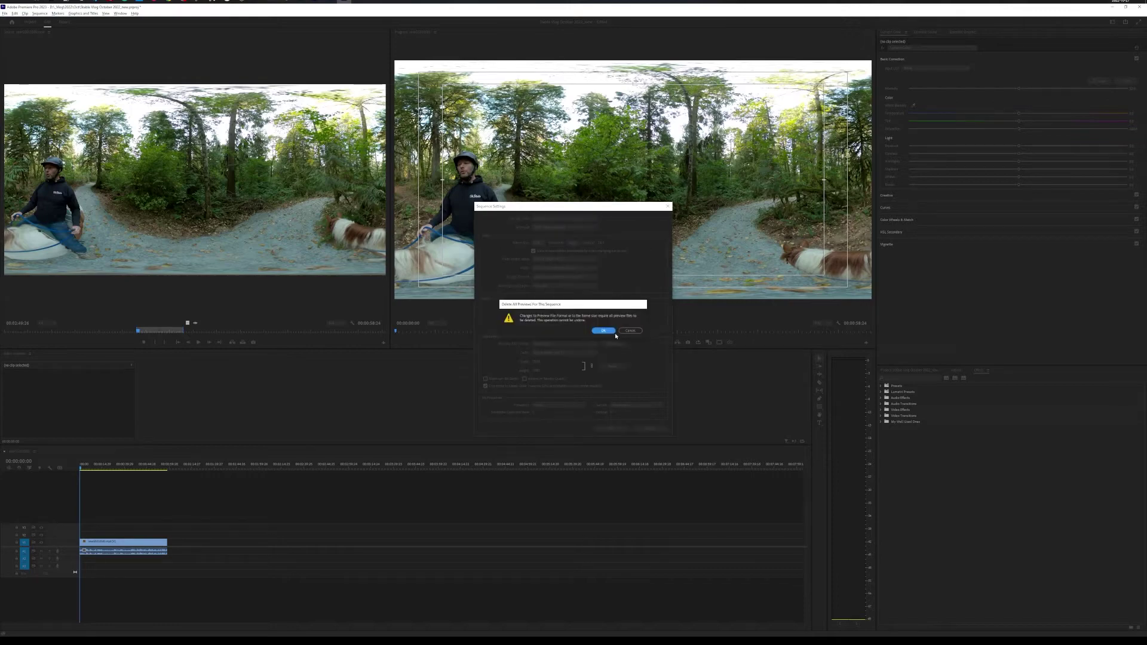
click(614, 332)
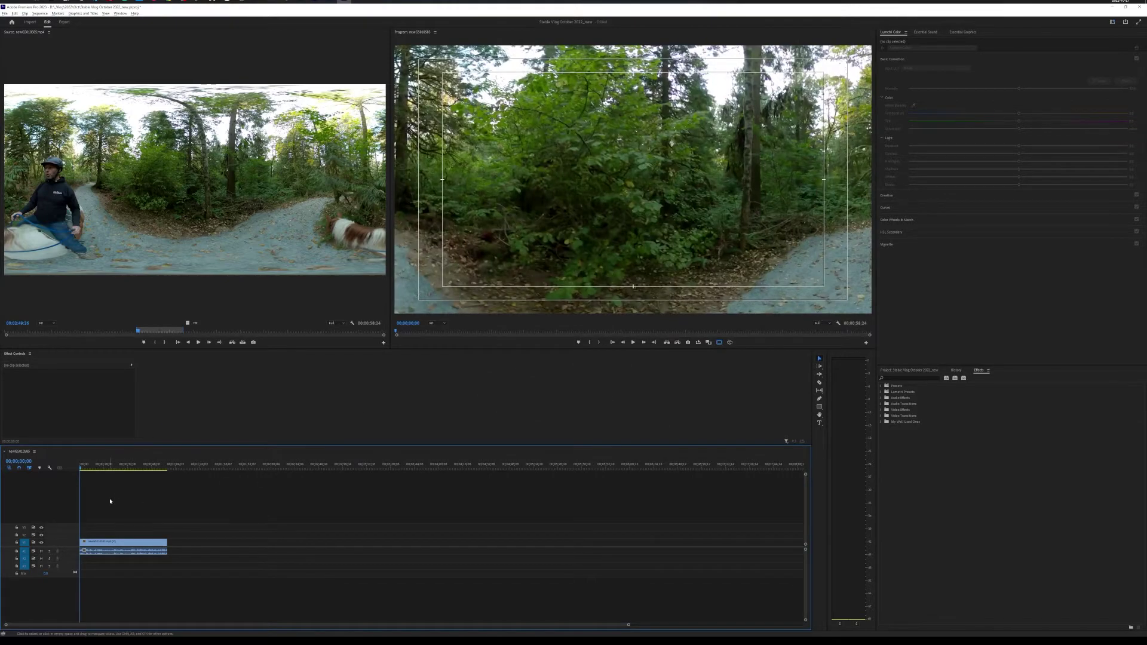
Step: Apply the GoPro FX Reframe effect from the custom effects bin to the timeline clip, using a frame that shows the rider
mouse_move(88, 468)
mouse_down()
mouse_move(159, 466)
mouse_move(94, 475)
mouse_up()
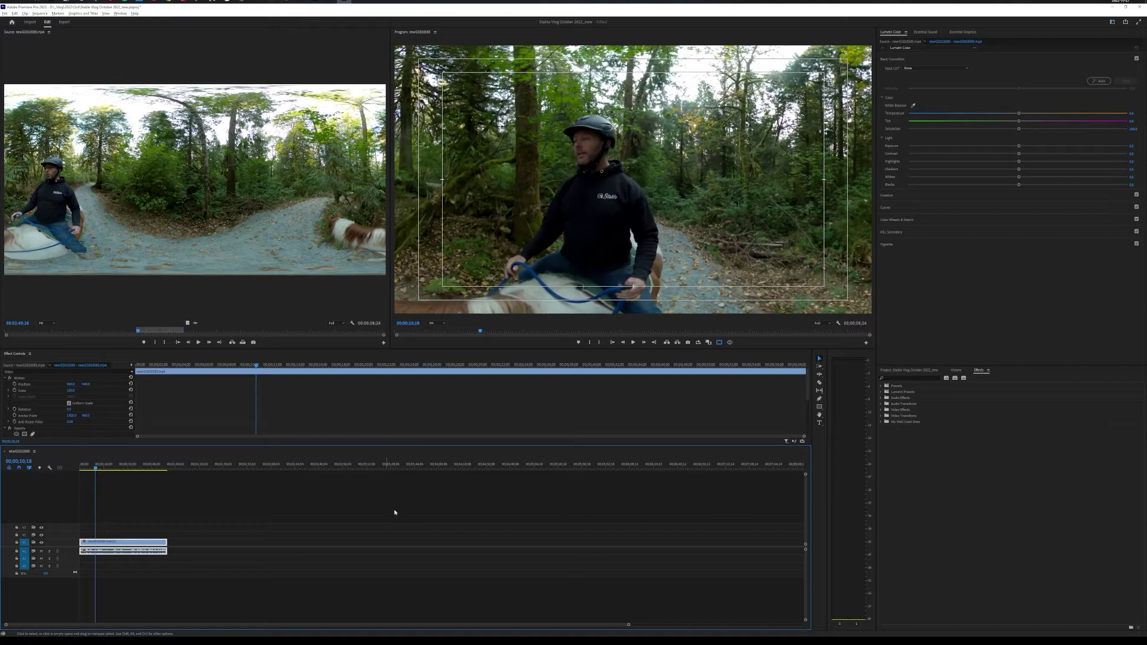
click(881, 422)
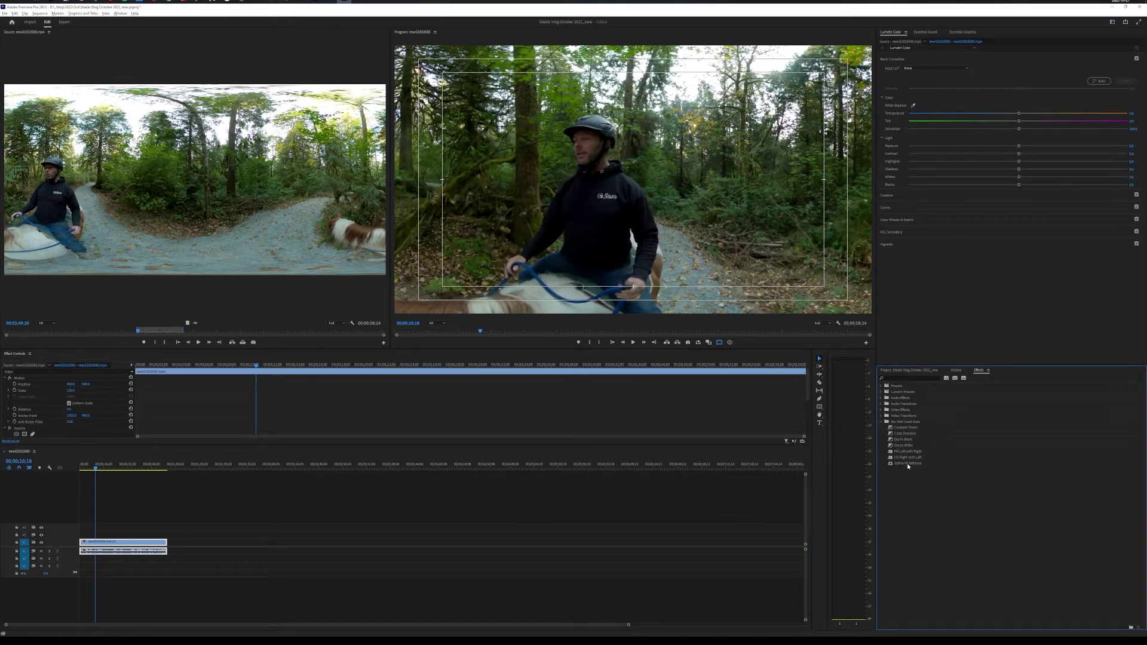
drag(909, 465, 132, 542)
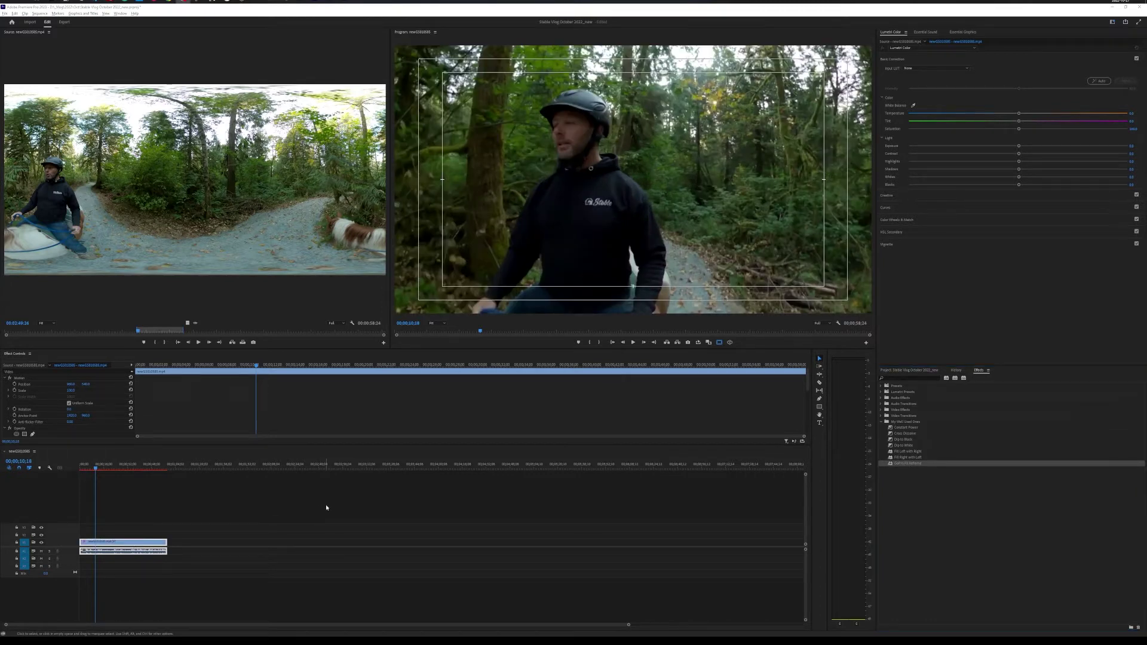
Step: Switch to the browser to view the GoPro FX Reframe download page, and return to Premiere Pro
key(alt+Tab)
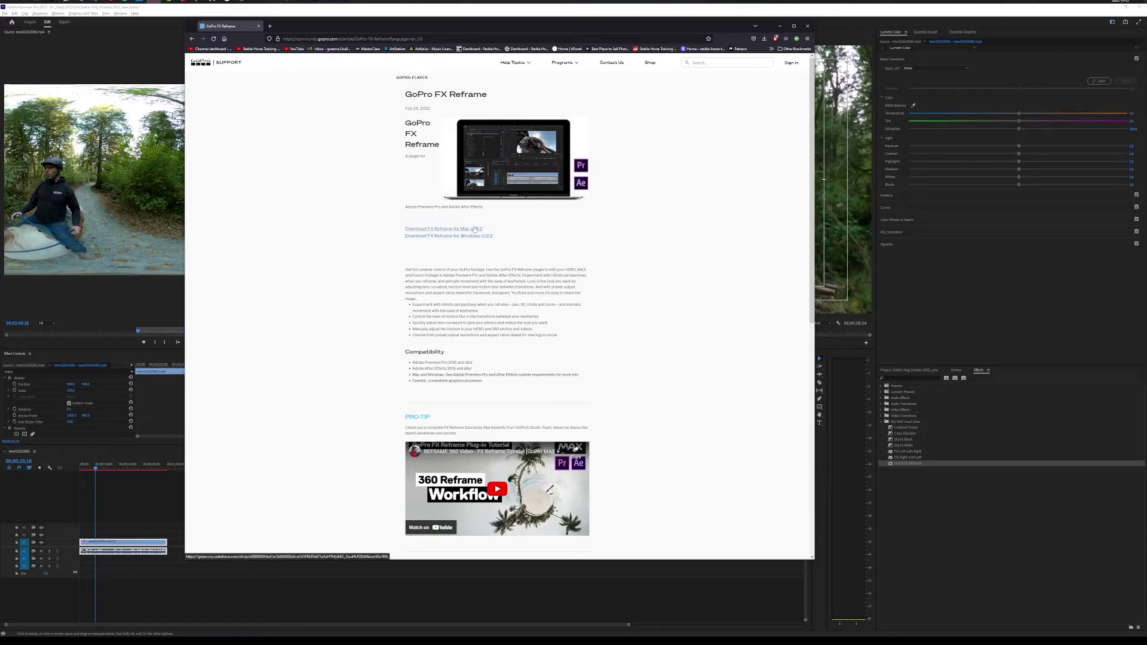
click(138, 503)
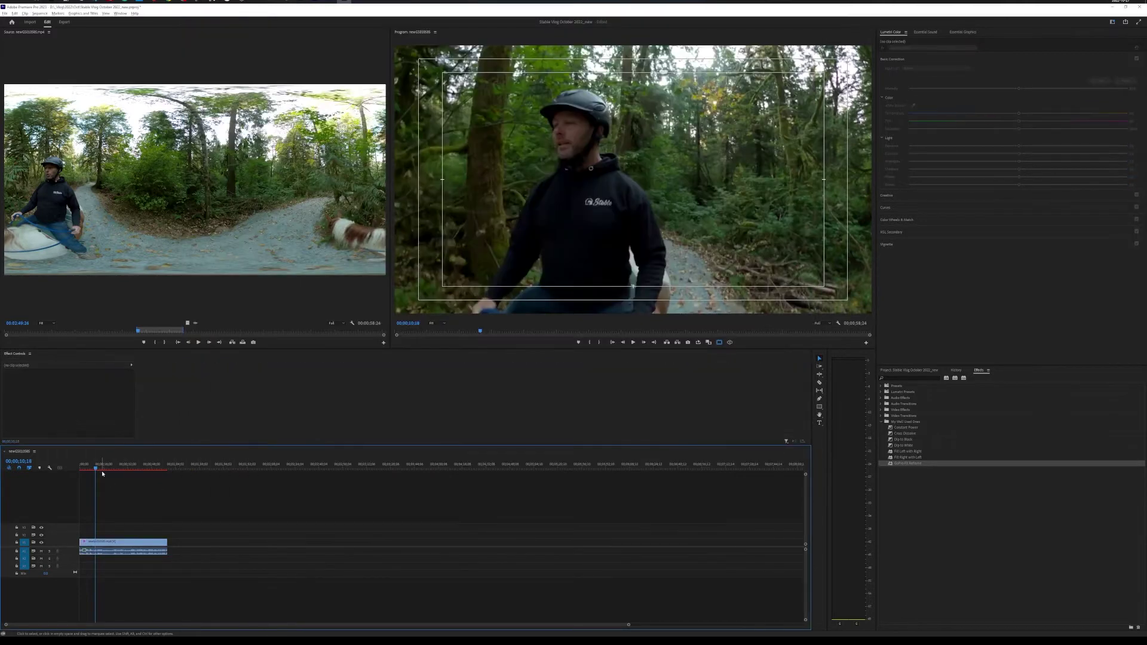
Step: Enlarge the Effect Controls area to show the clip's GoPro FX Reframe settings and select that effect
drag(99, 469, 100, 469)
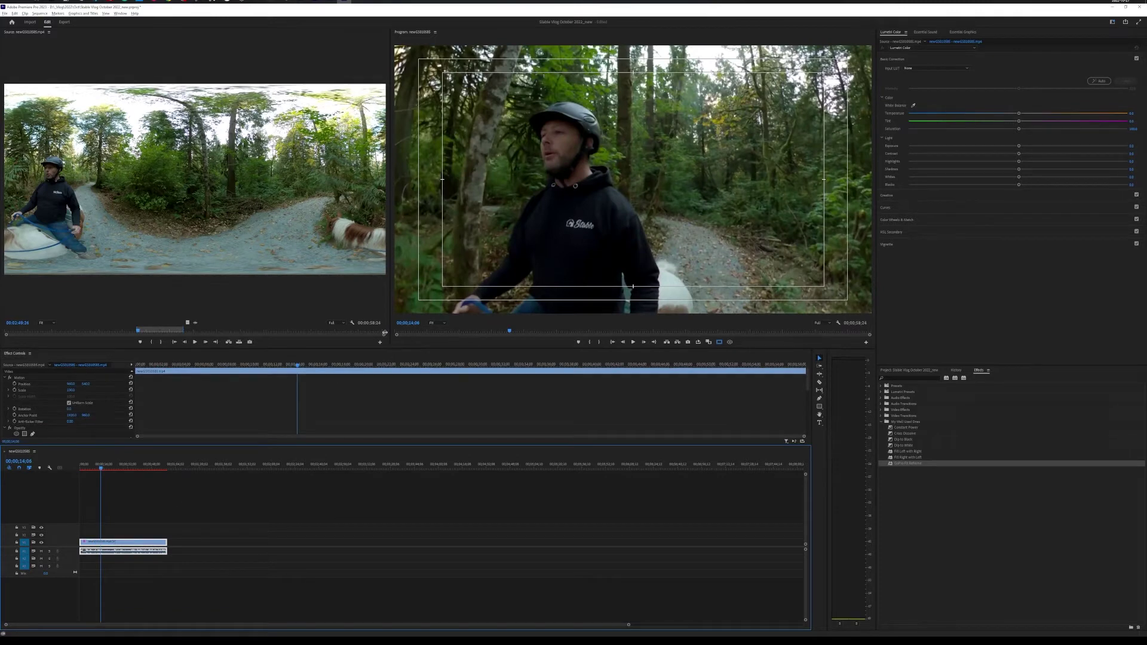
drag(388, 349, 385, 272)
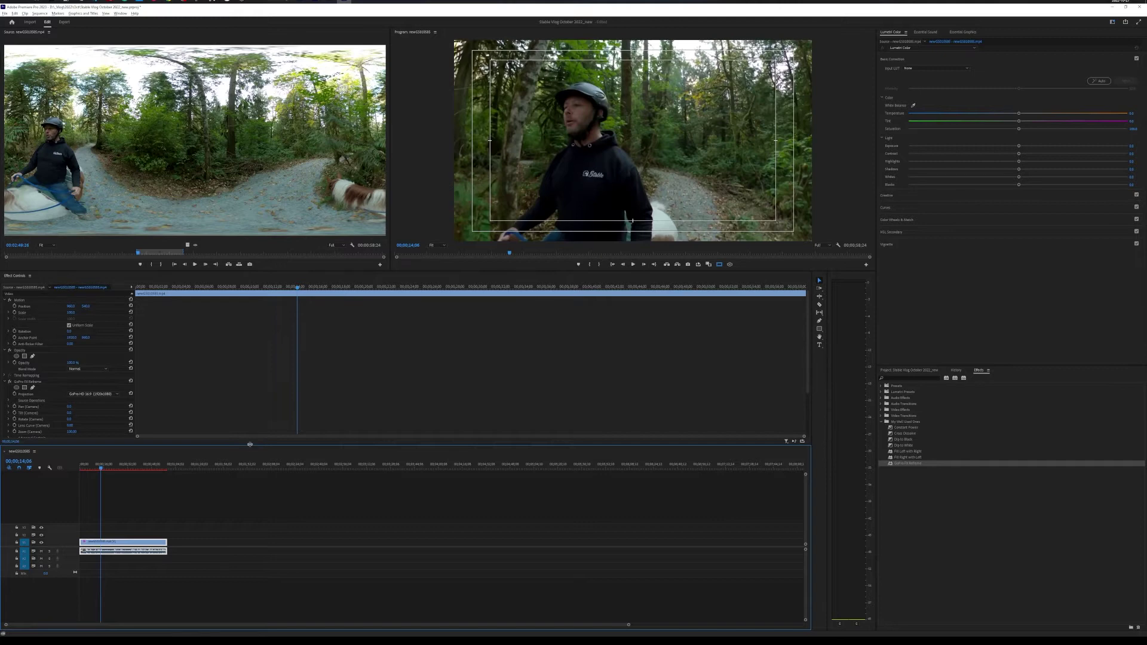
drag(250, 446, 250, 466)
click(28, 382)
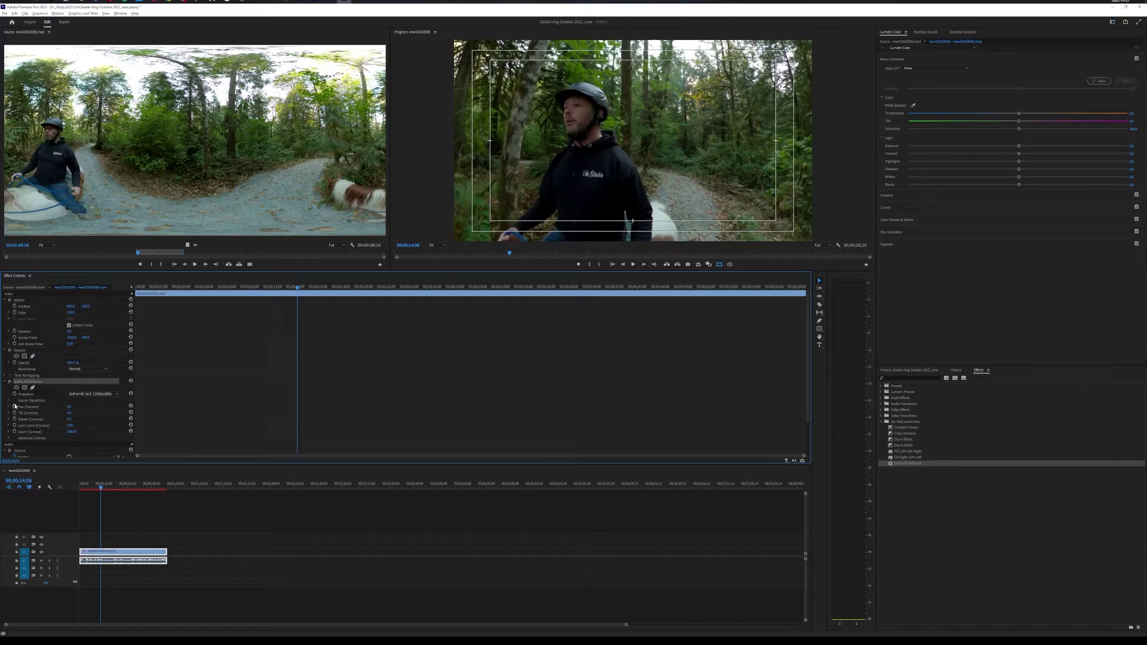
Step: At about 34 seconds in the sequence, enable Pan and Tilt keyframing for GoPro FX Reframe and tilt the camera slightly down
click(100, 489)
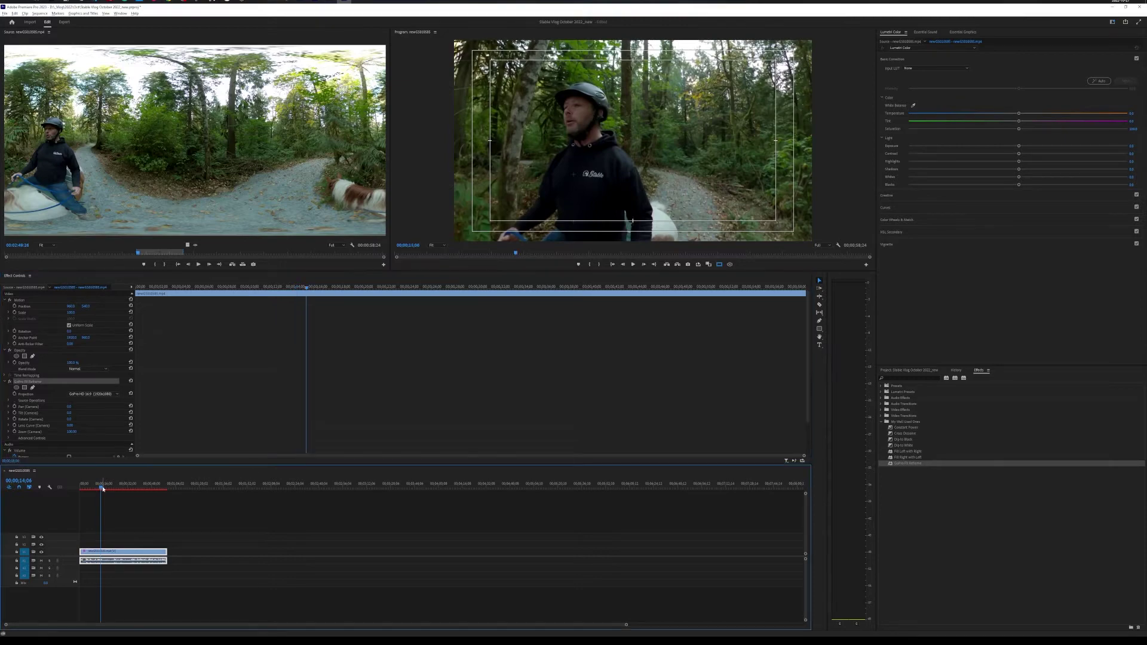
drag(99, 489, 131, 483)
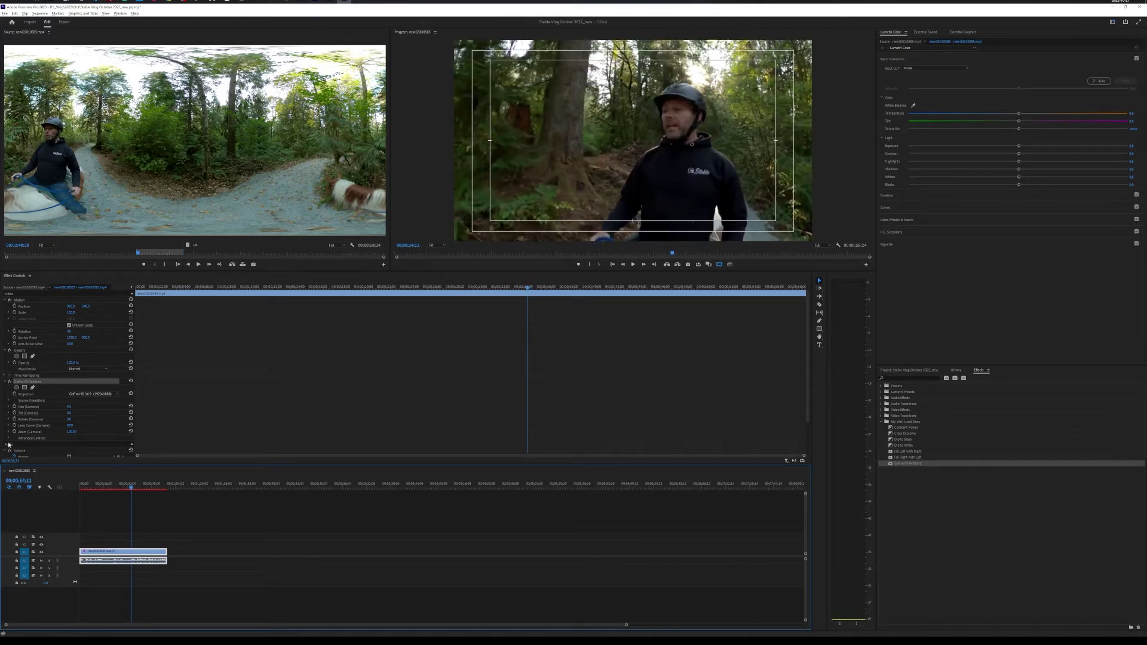
click(14, 407)
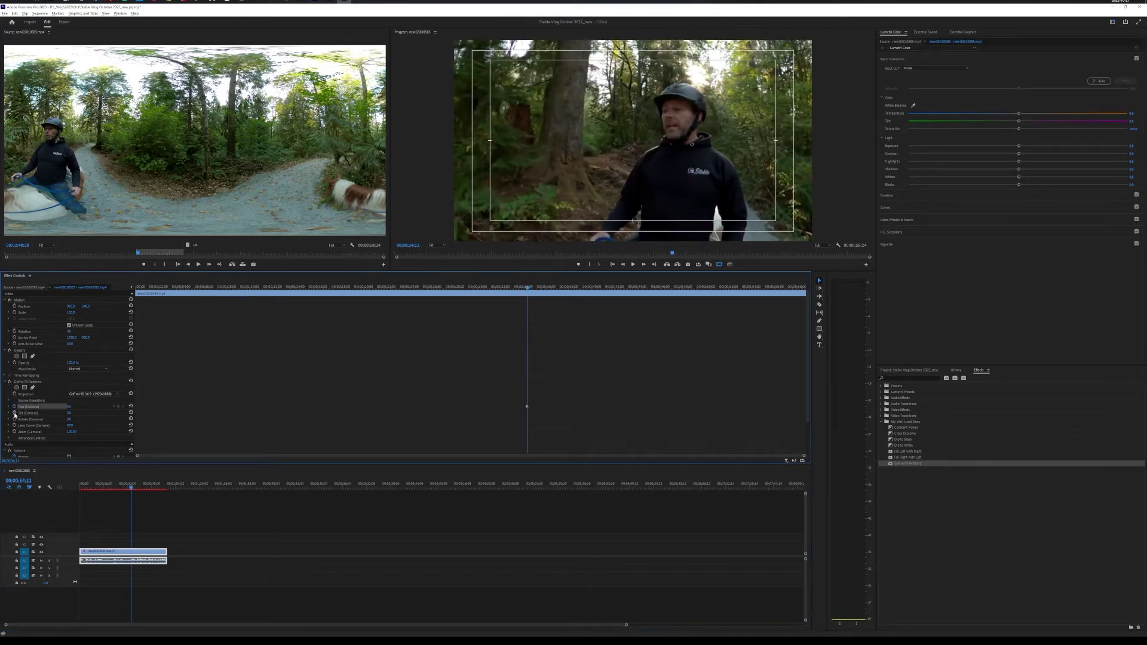
click(15, 413)
drag(70, 413, 61, 413)
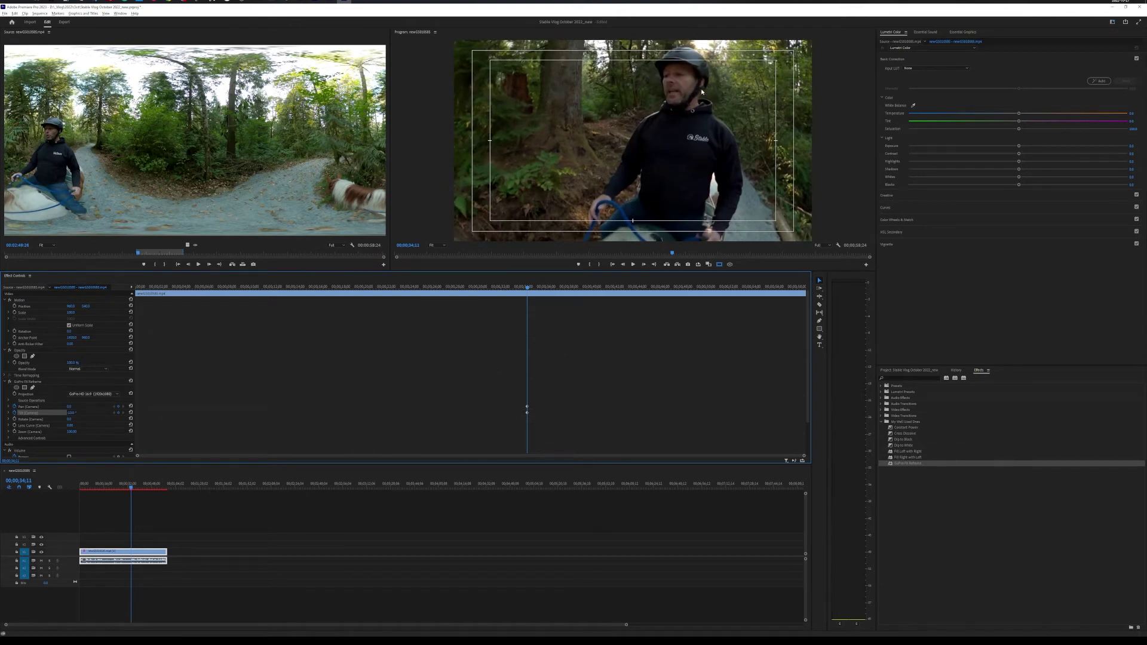
Step: Add Pan keyframes at about 31 seconds and at 28;17, turning the camera left to place the rider right of centre
drag(131, 489, 126, 488)
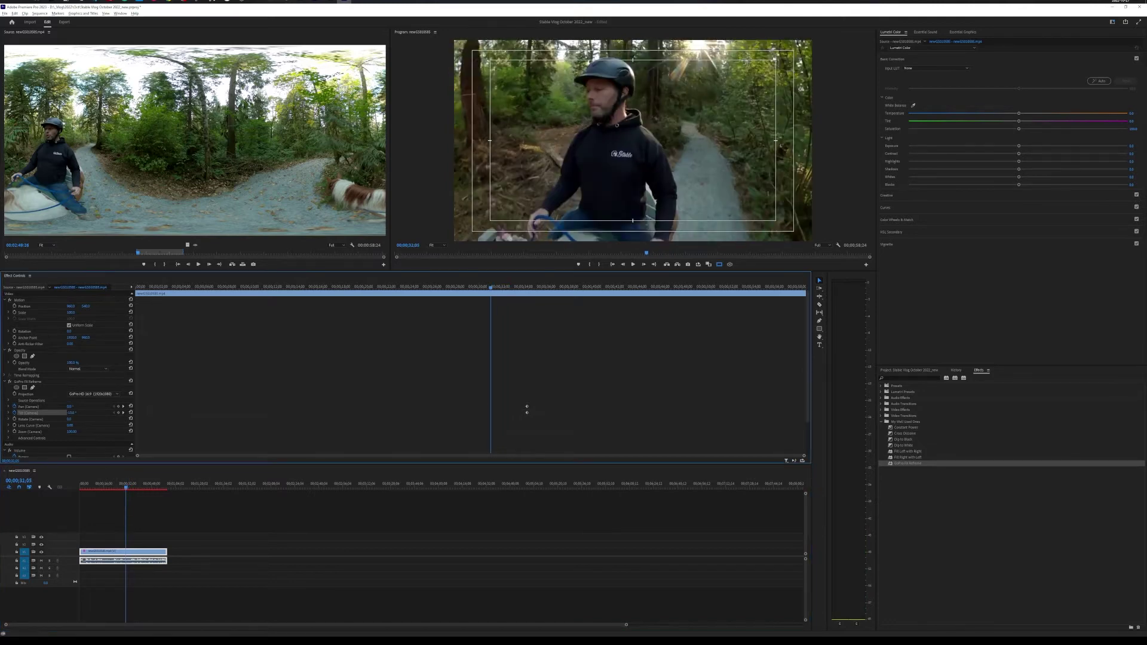
drag(69, 407, 49, 407)
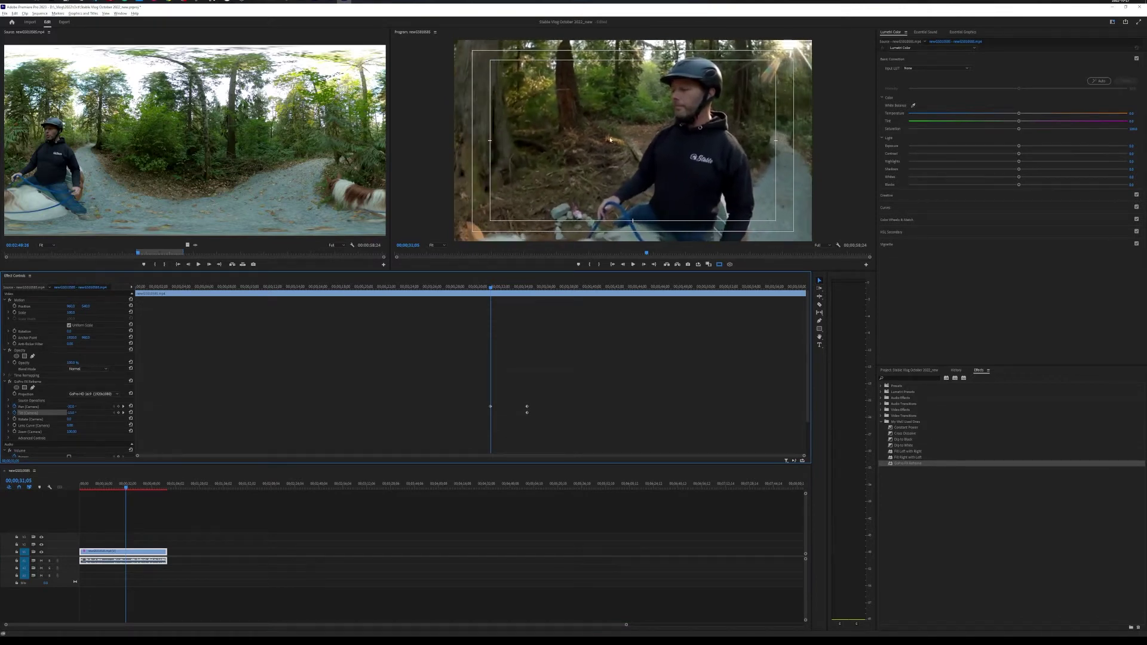
click(125, 488)
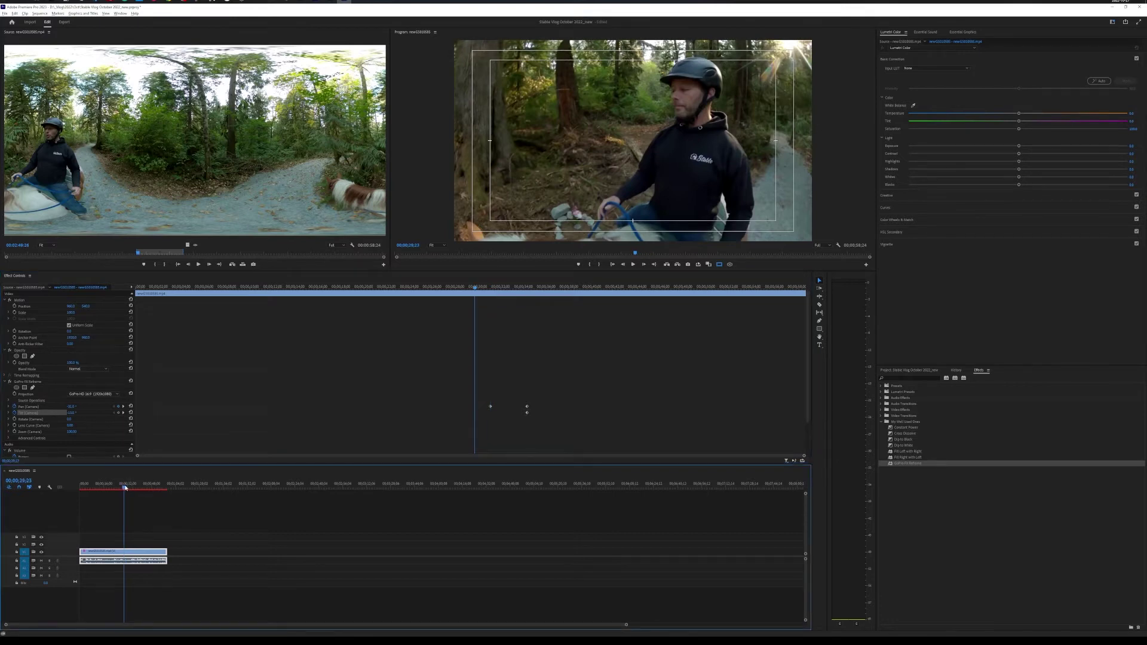
drag(124, 488, 122, 487)
click(68, 411)
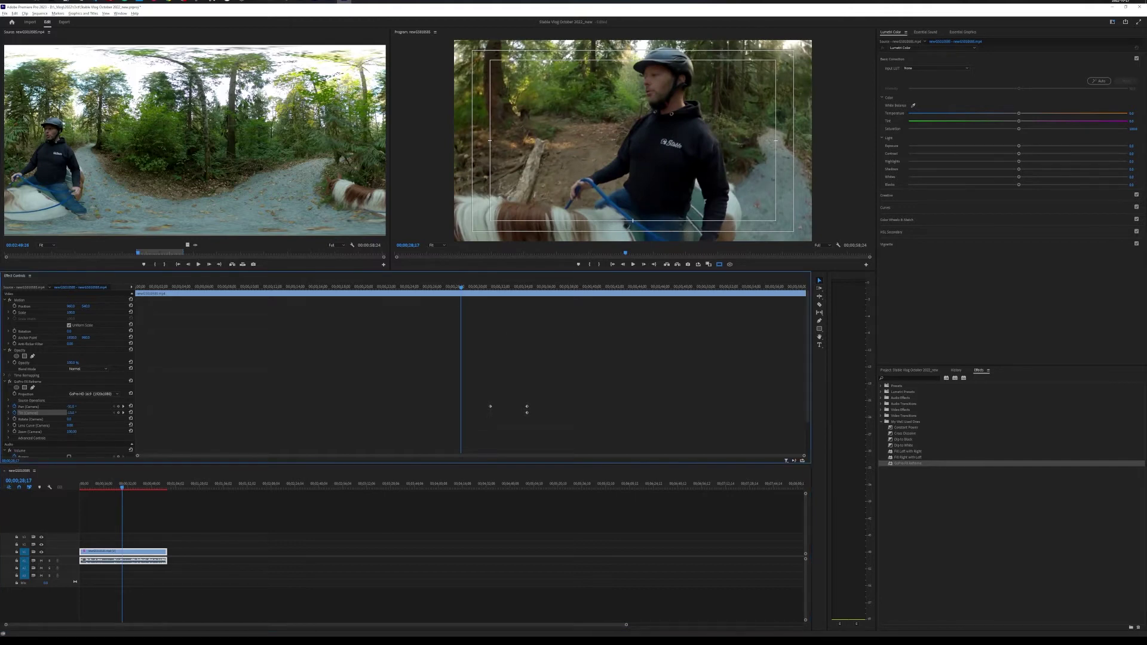
drag(71, 407, 71, 407)
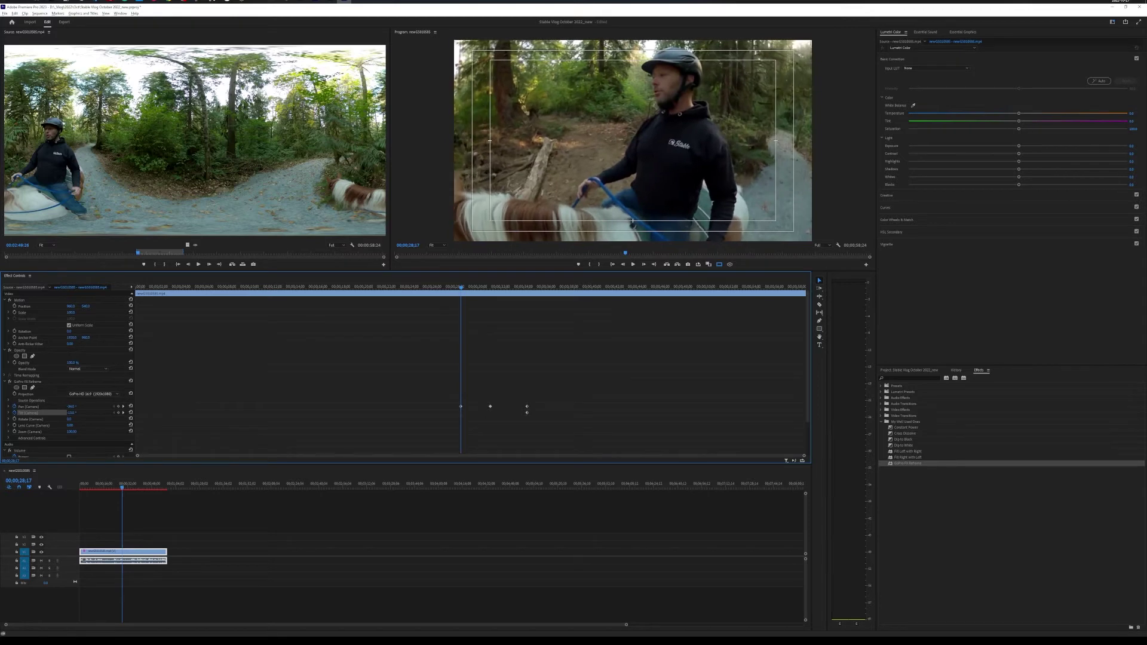
Step: Lower the GoPro FX Reframe Zoom for a wider view and keyframe a further leftward Pan at about 18 seconds
click(78, 431)
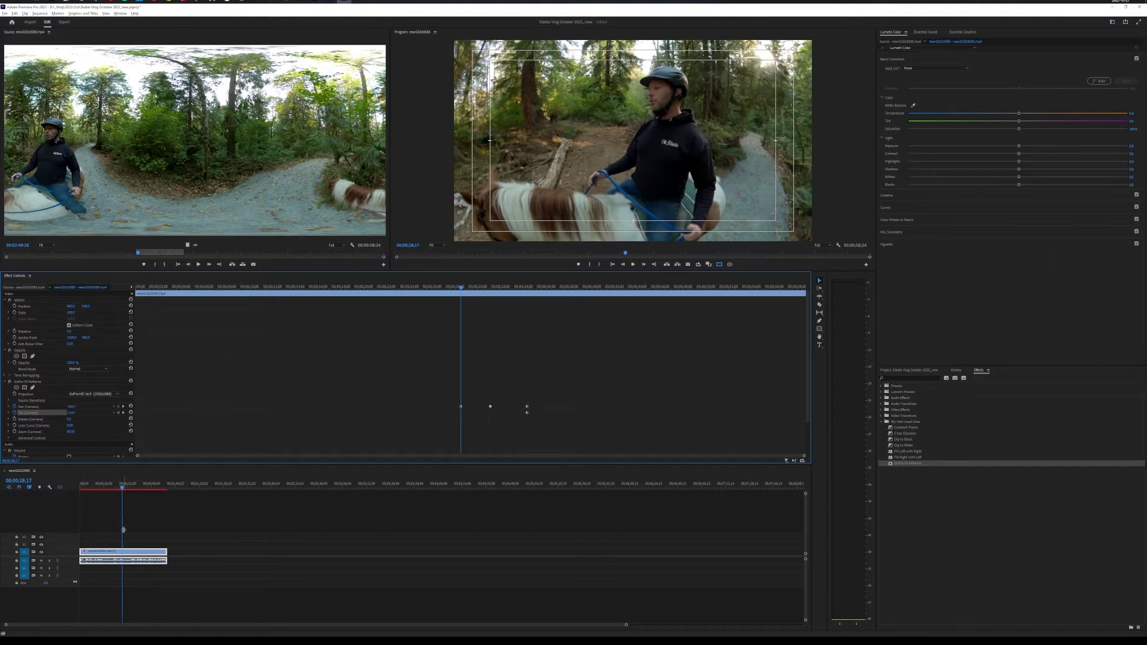
drag(122, 487, 107, 489)
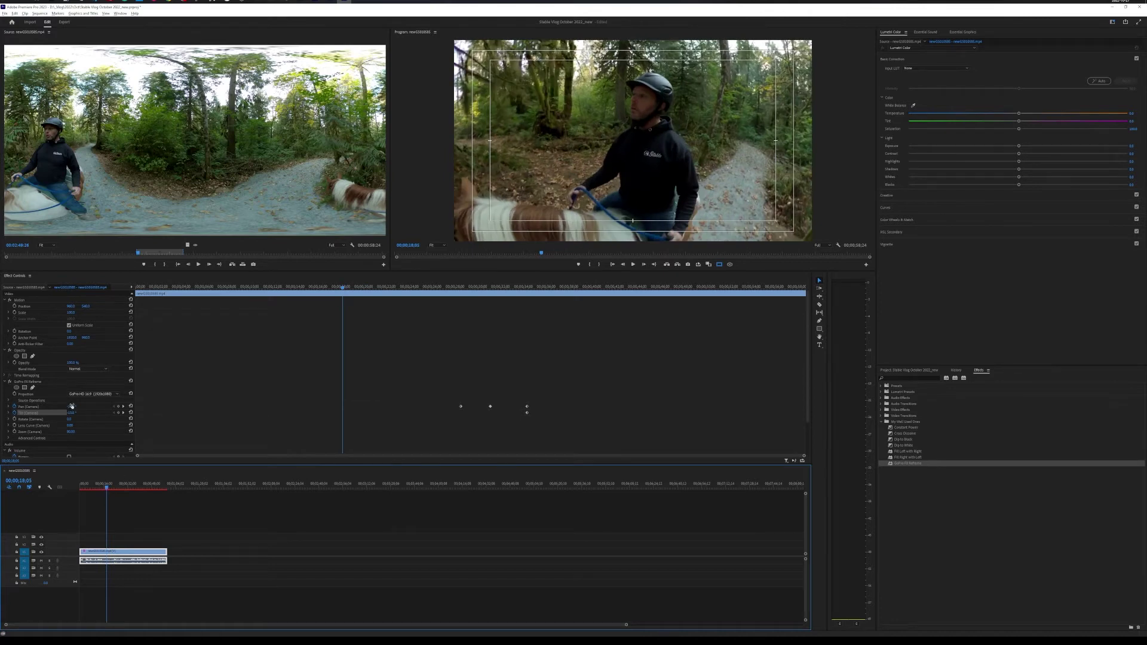
drag(71, 407, 71, 406)
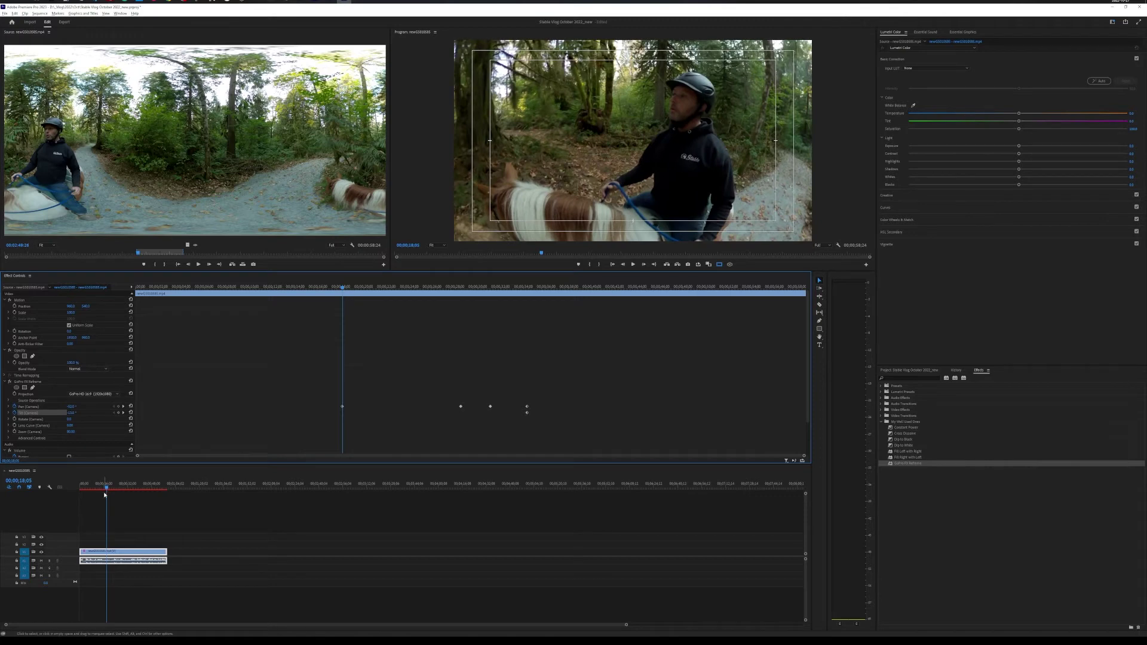
Step: Add a Pan keyframe at about 12 seconds and another at the clip's start, turning the camera right onto the gravel trail
drag(107, 489, 98, 489)
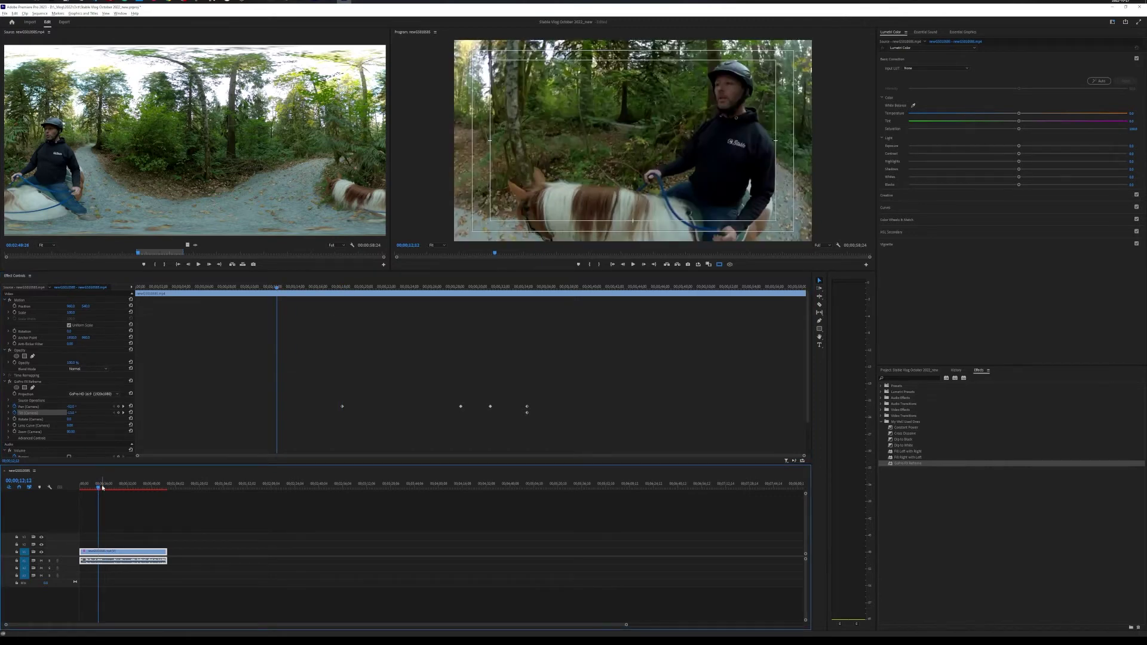
click(119, 407)
drag(95, 489, 80, 489)
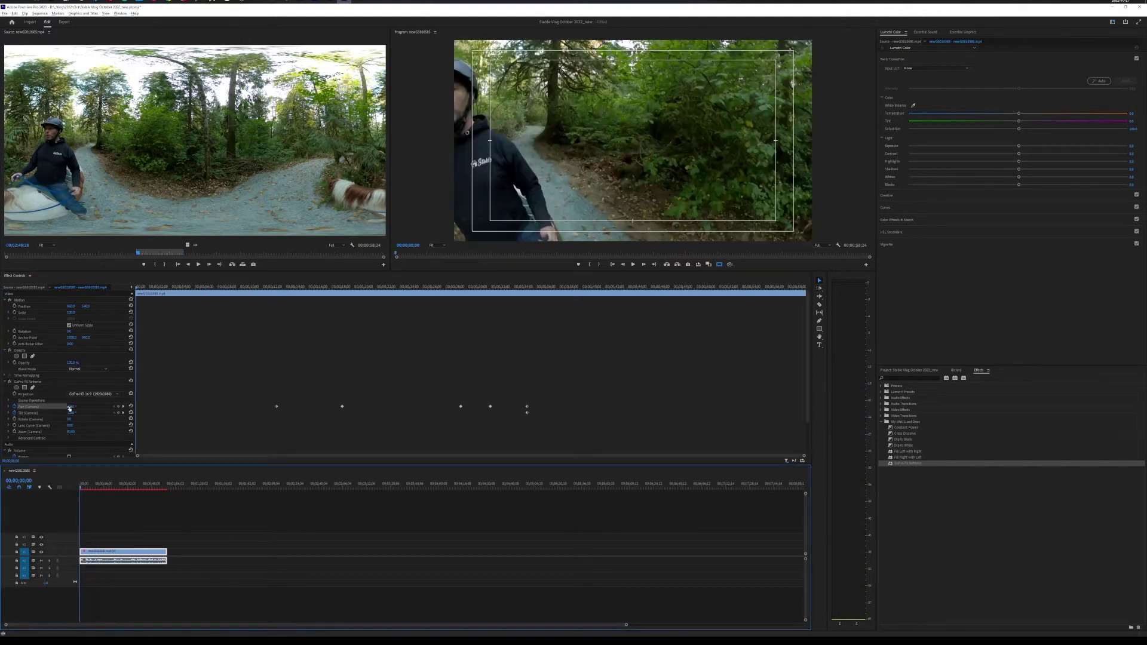
mouse_move(71, 408)
mouse_down()
mouse_move(165, 408)
mouse_move(73, 407)
mouse_up()
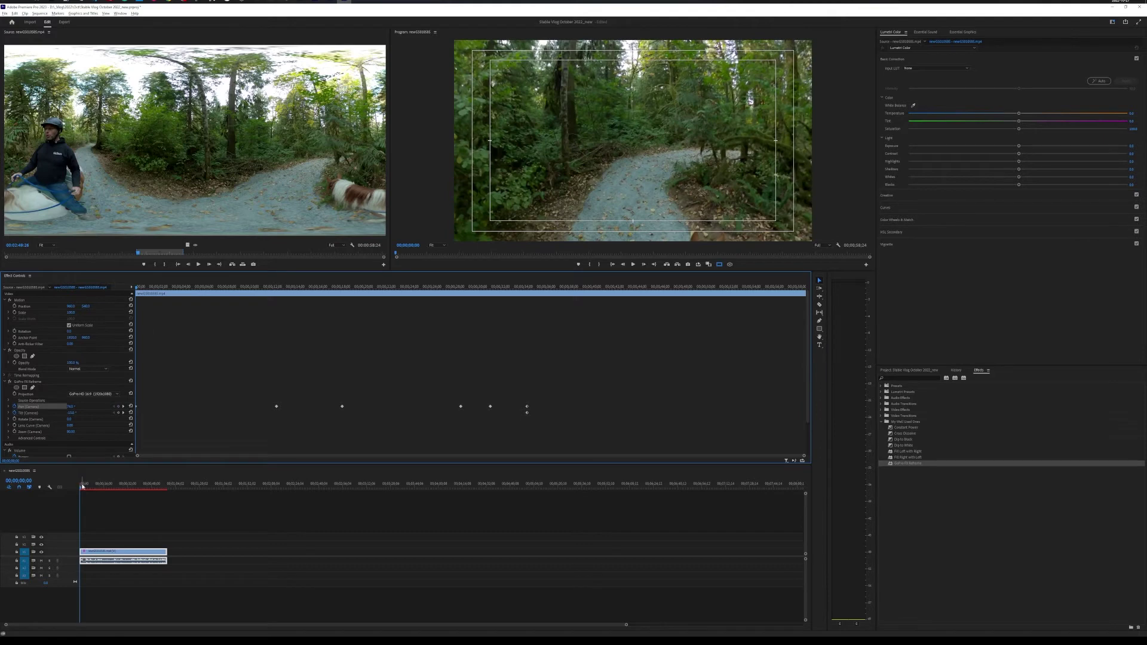
Step: Preview the opening camera turn and lower the Program monitor's playback resolution
drag(82, 488, 87, 488)
key(space)
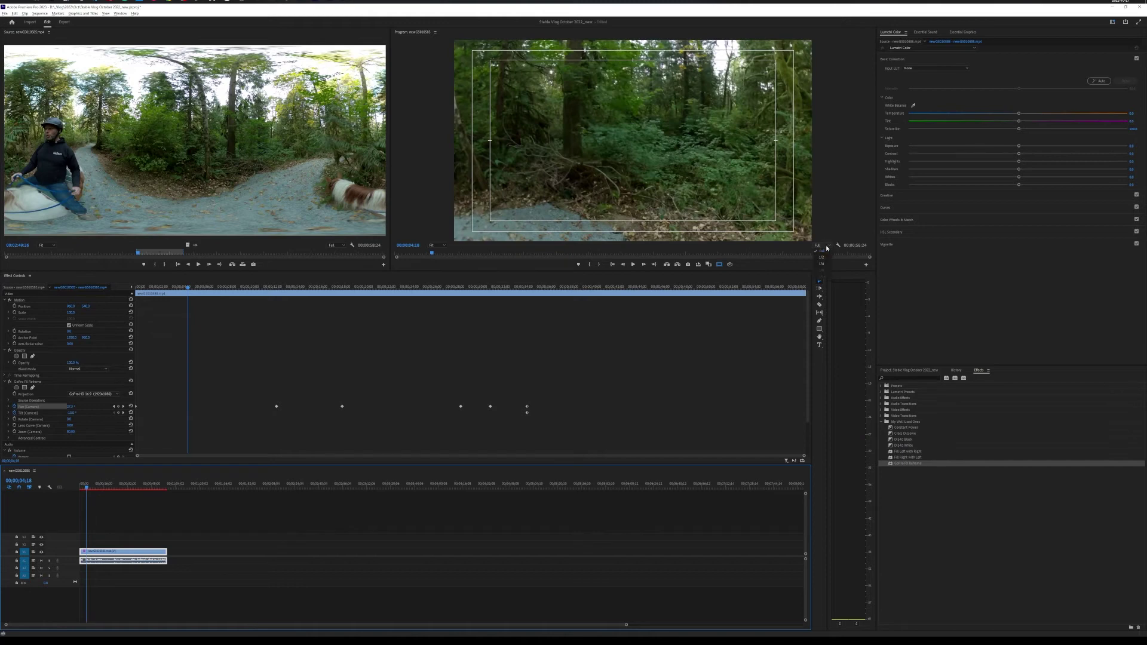
click(823, 246)
click(824, 246)
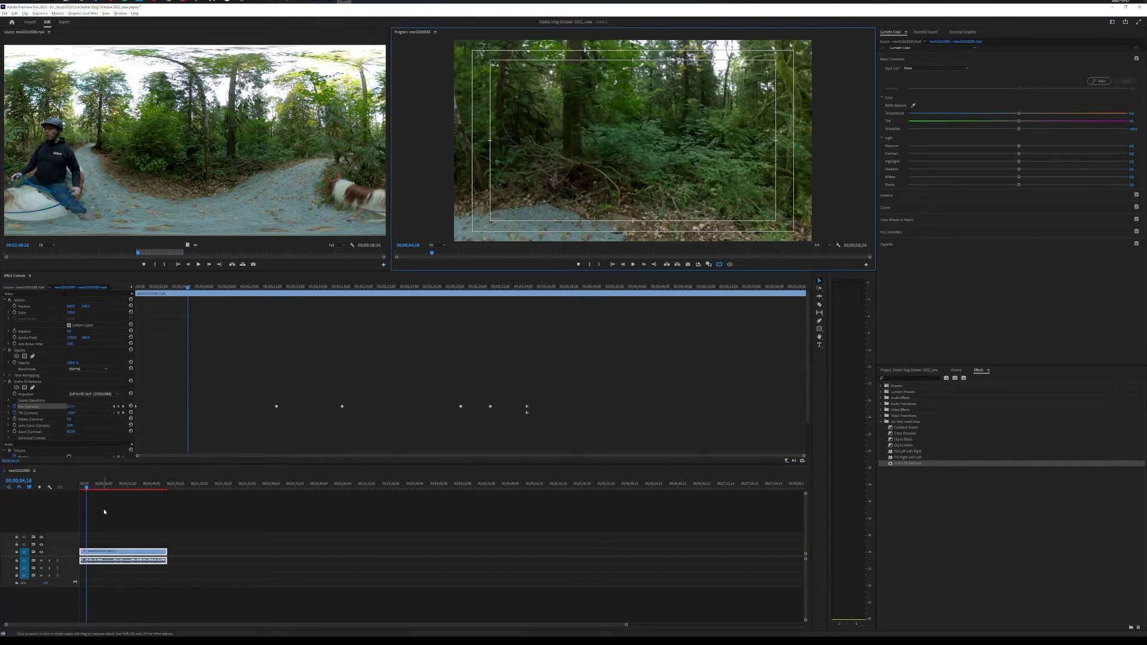
Step: Hold the rider framing with a Pan keyframe at about 37 seconds, and keyframe a left turn to the trail ahead at about 39 seconds
drag(88, 492, 134, 486)
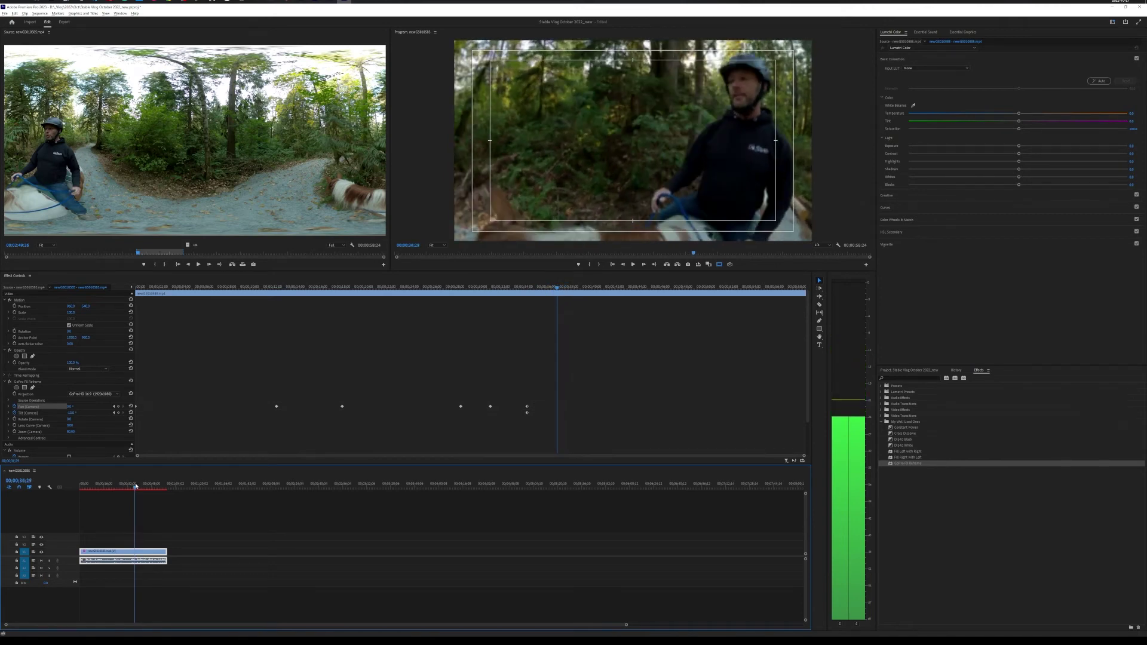
click(118, 407)
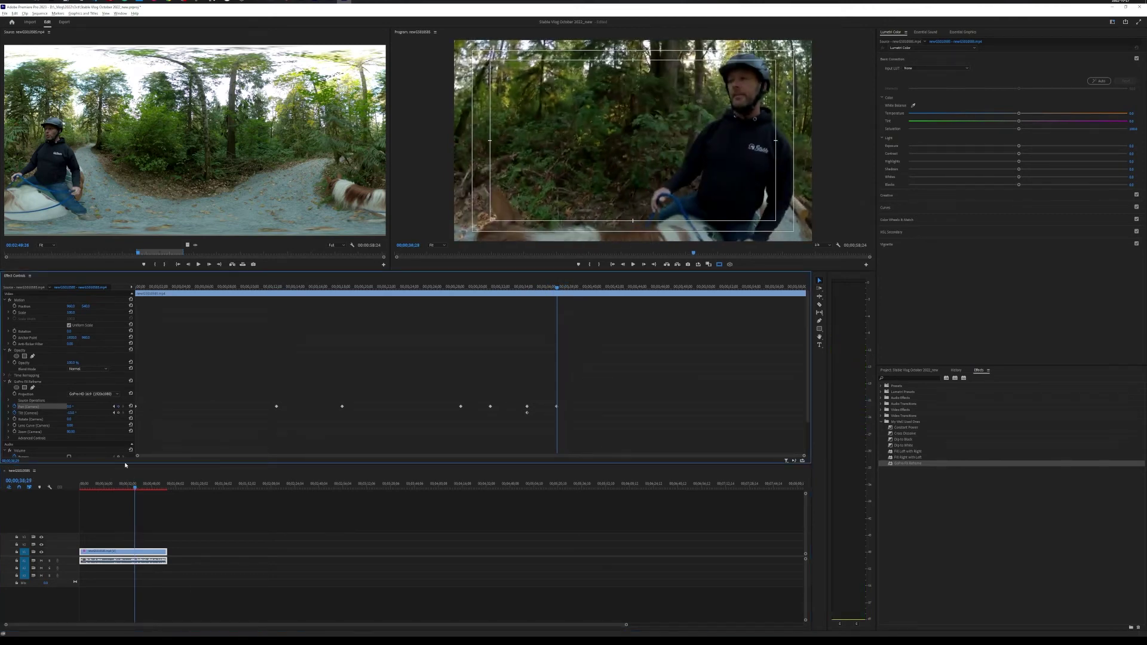
drag(134, 488, 139, 489)
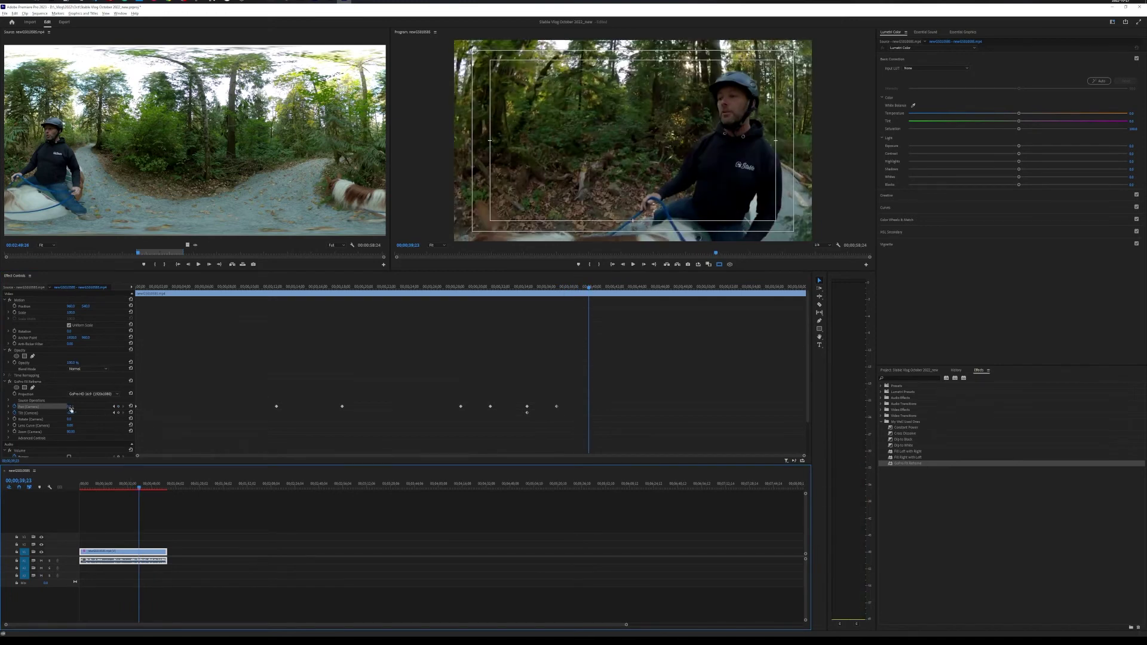
drag(70, 407, 42, 407)
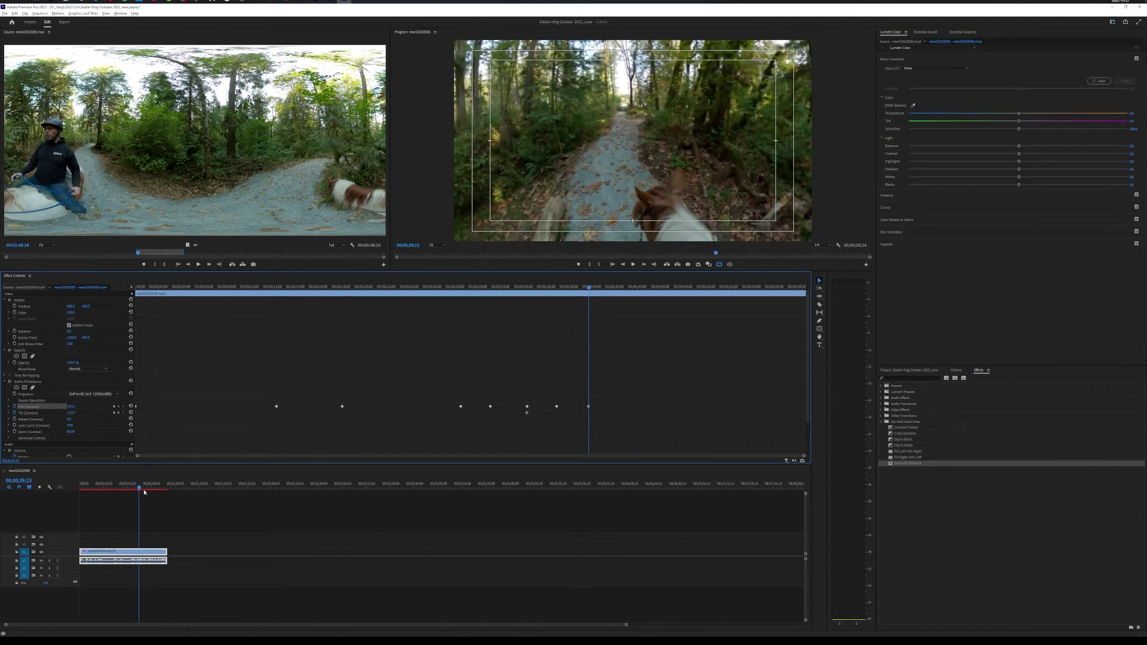
Step: Add Pan keyframes at about 47 and 51 seconds, turning the camera right to follow the forest trail past the fork
drag(140, 488, 146, 489)
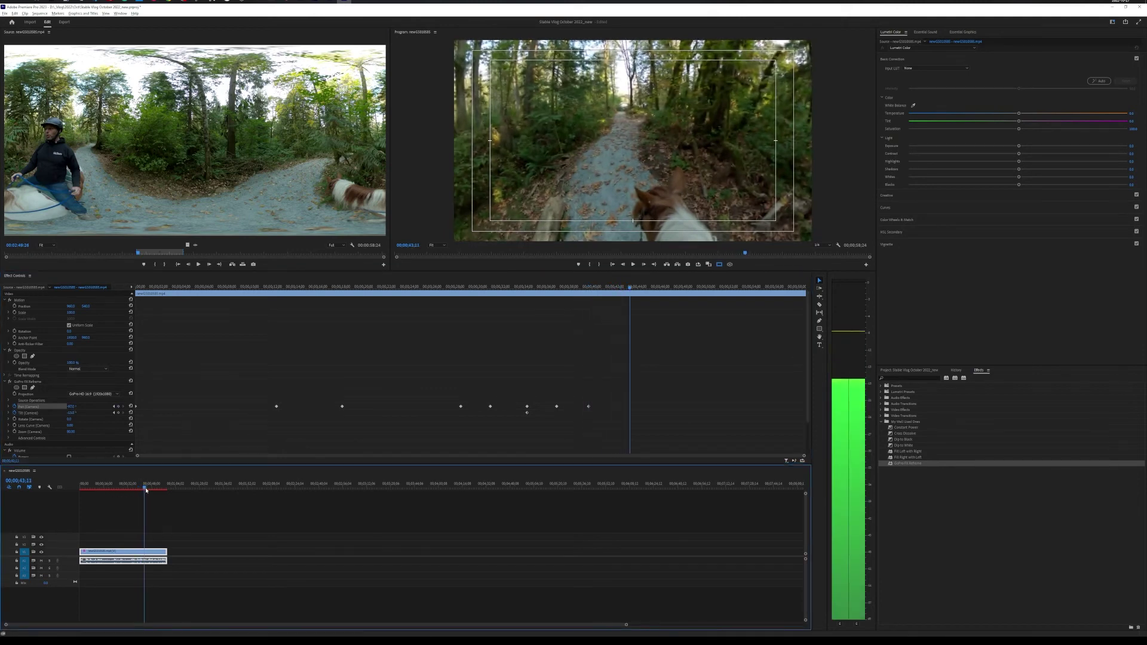
key(space)
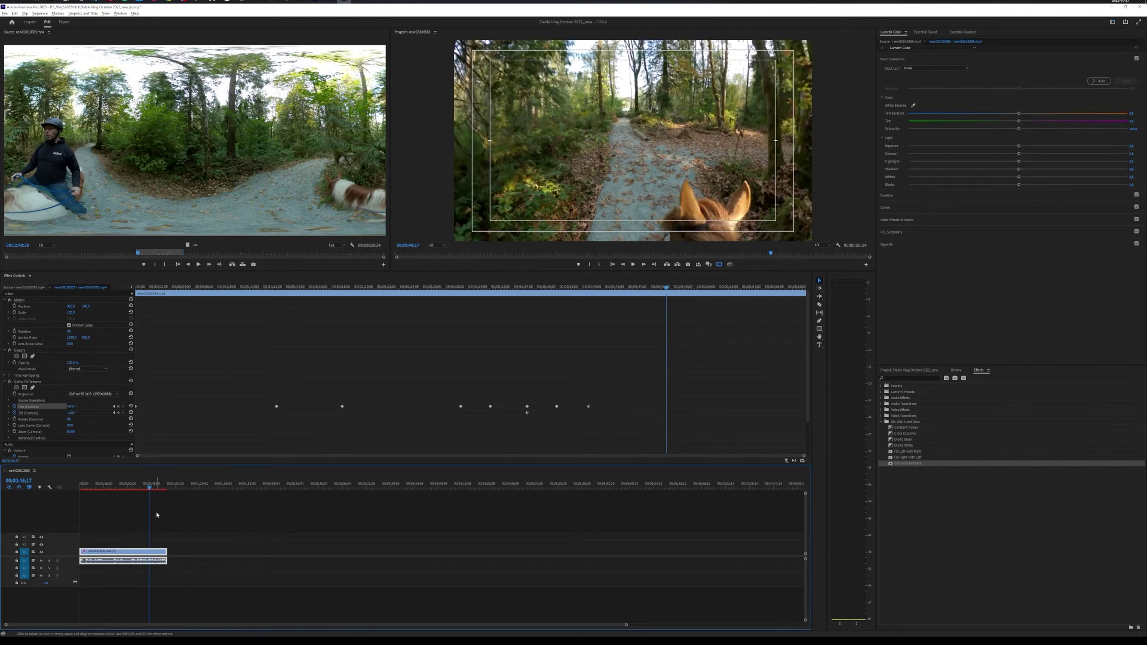
drag(148, 488, 157, 488)
click(118, 407)
drag(69, 406, 101, 407)
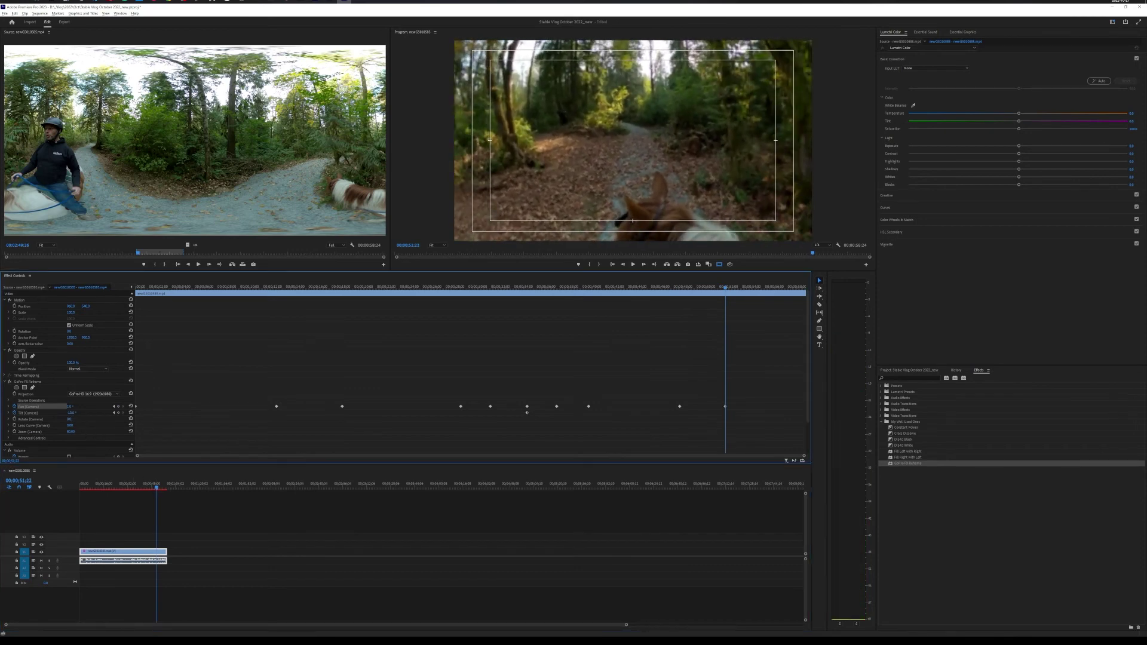
Step: Play back the camera turn between the last two Pan keyframes, starting at about 47 seconds
drag(157, 489, 150, 489)
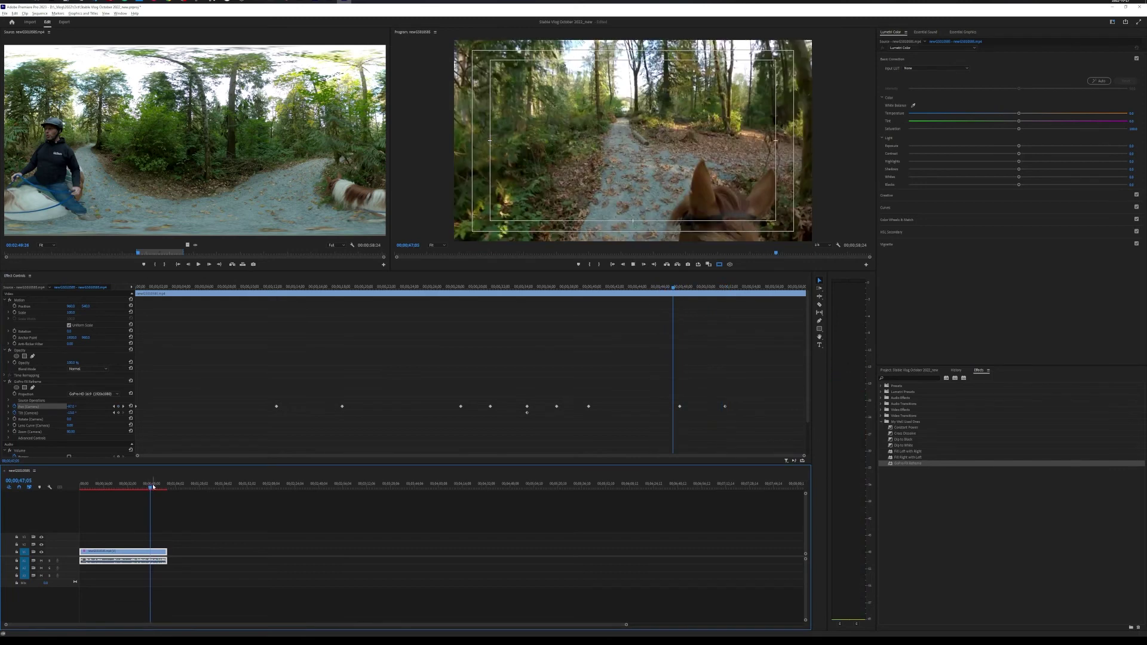
key(space)
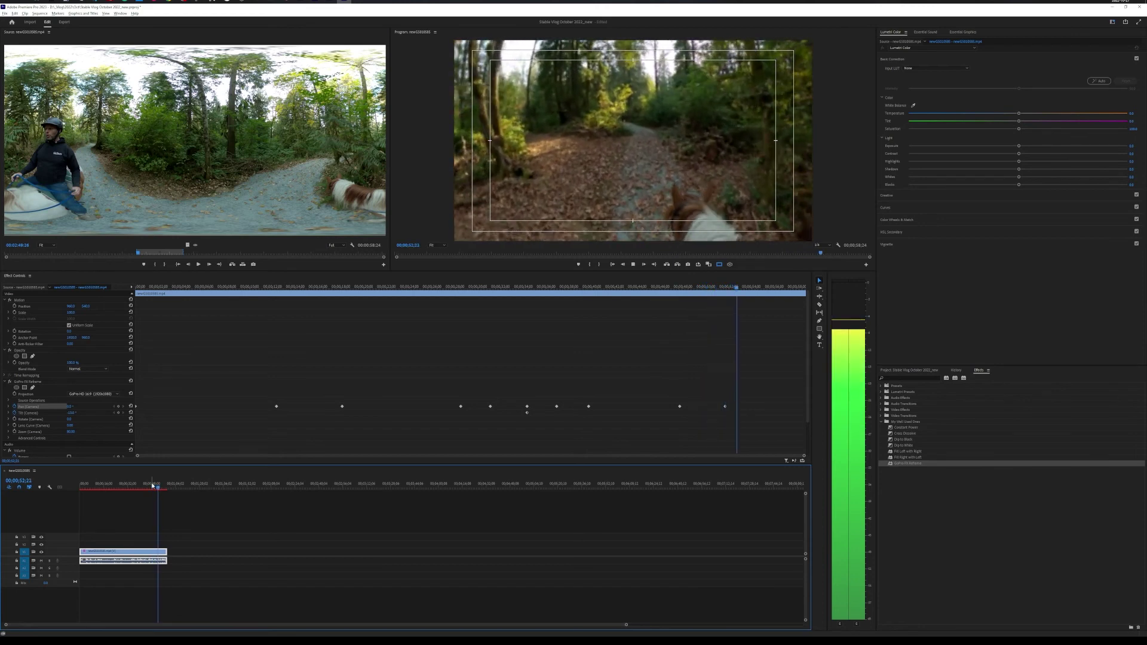
key(space)
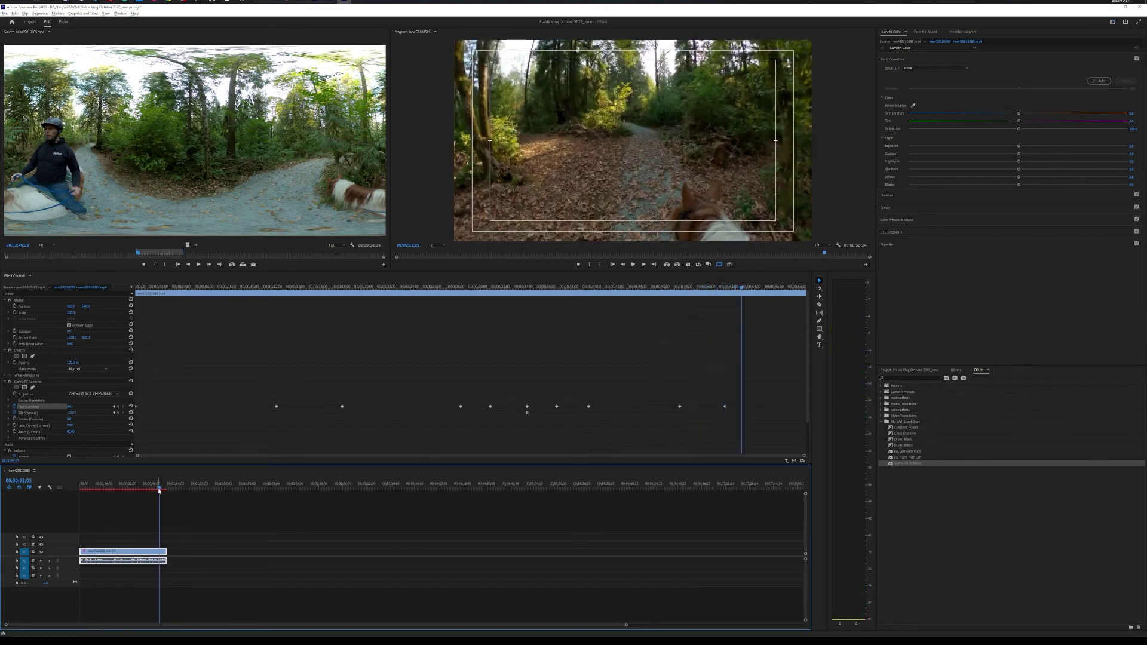
Step: Apply Ease Out and Ease In to the last Pan keyframe, at about 51 seconds
drag(160, 488, 153, 489)
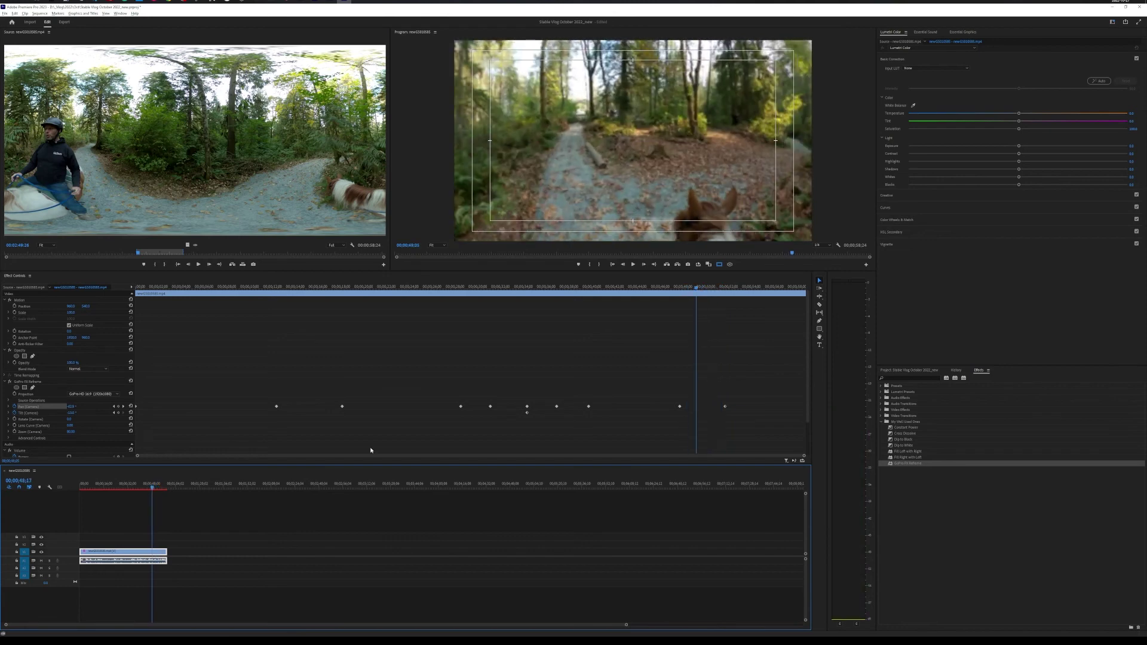
click(726, 407)
right_click(726, 407)
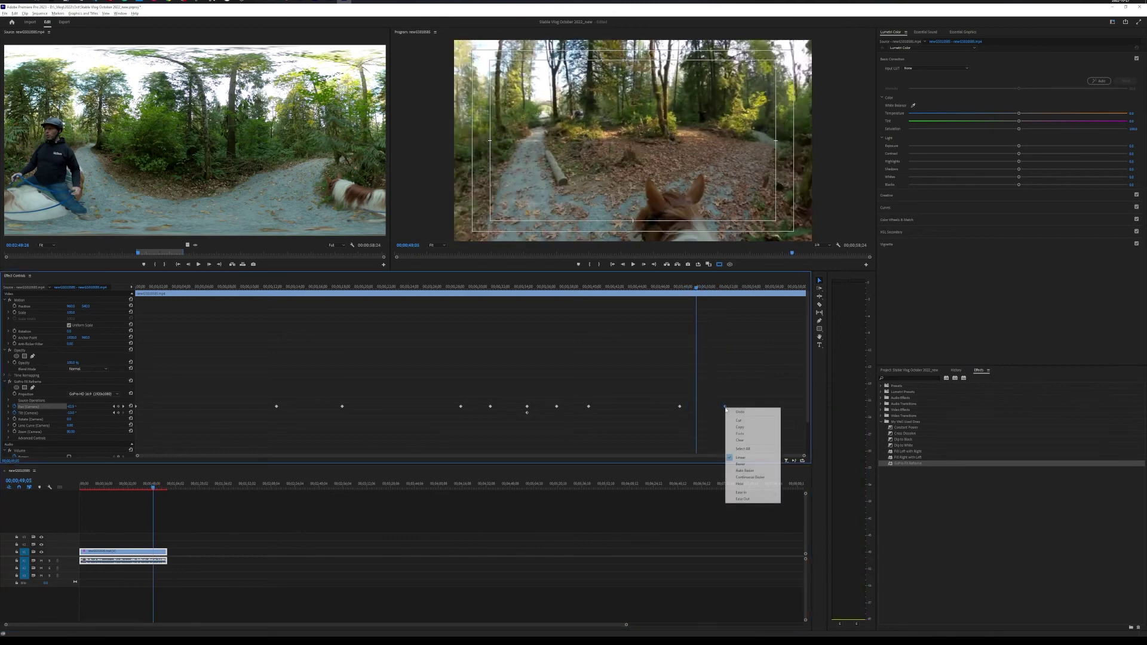
click(755, 500)
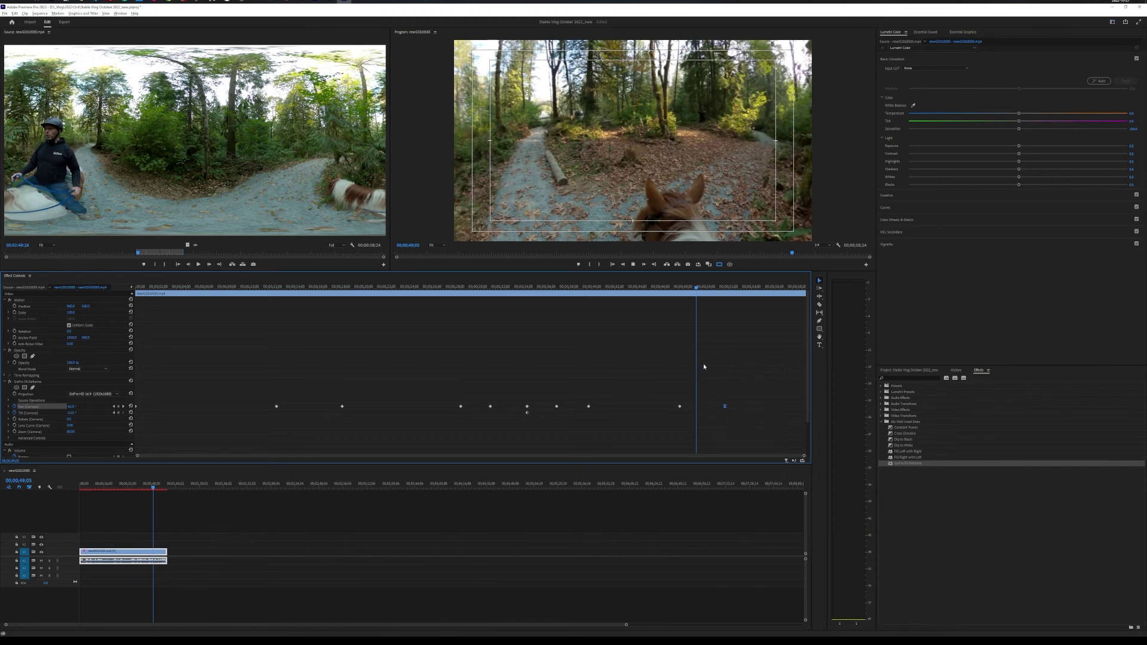
key(space)
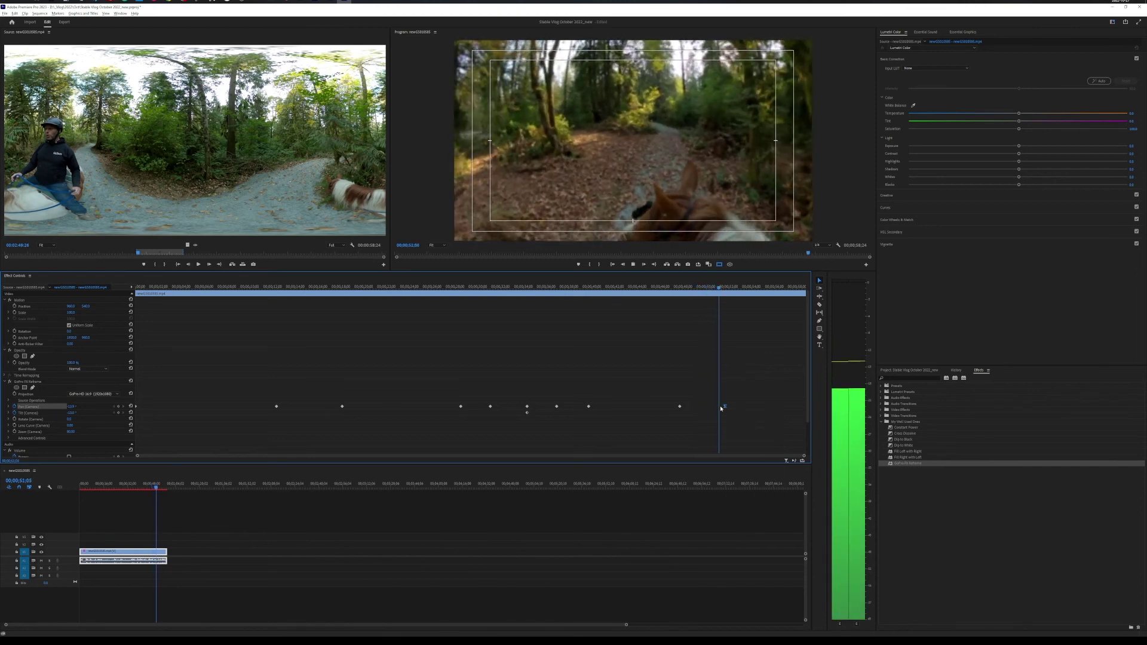
key(space)
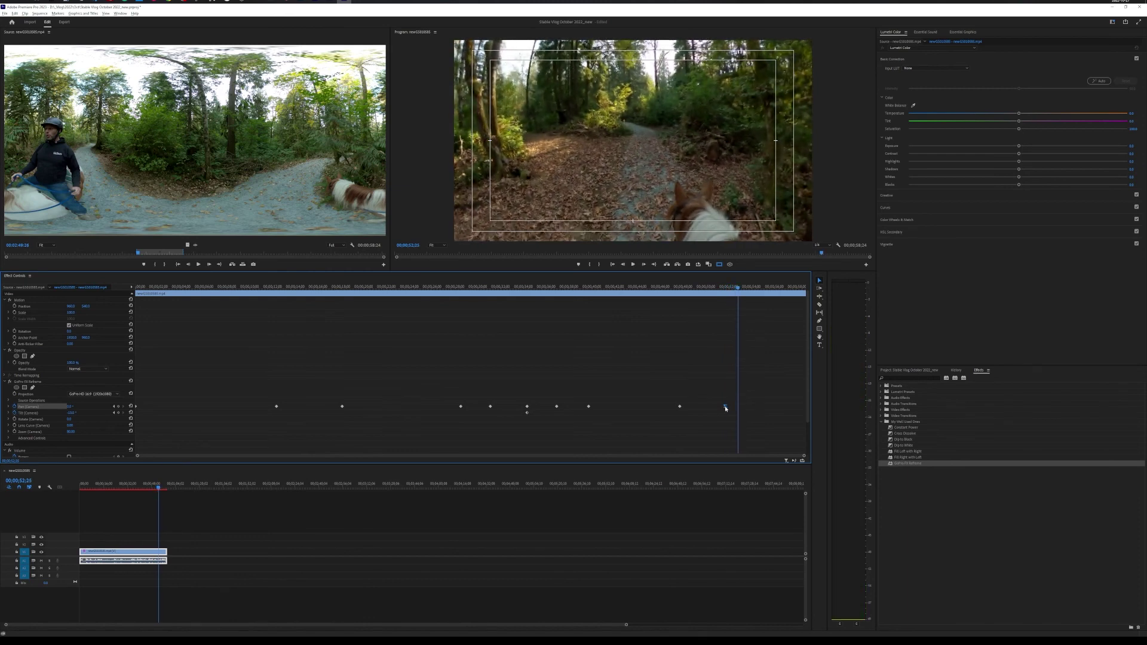
right_click(726, 409)
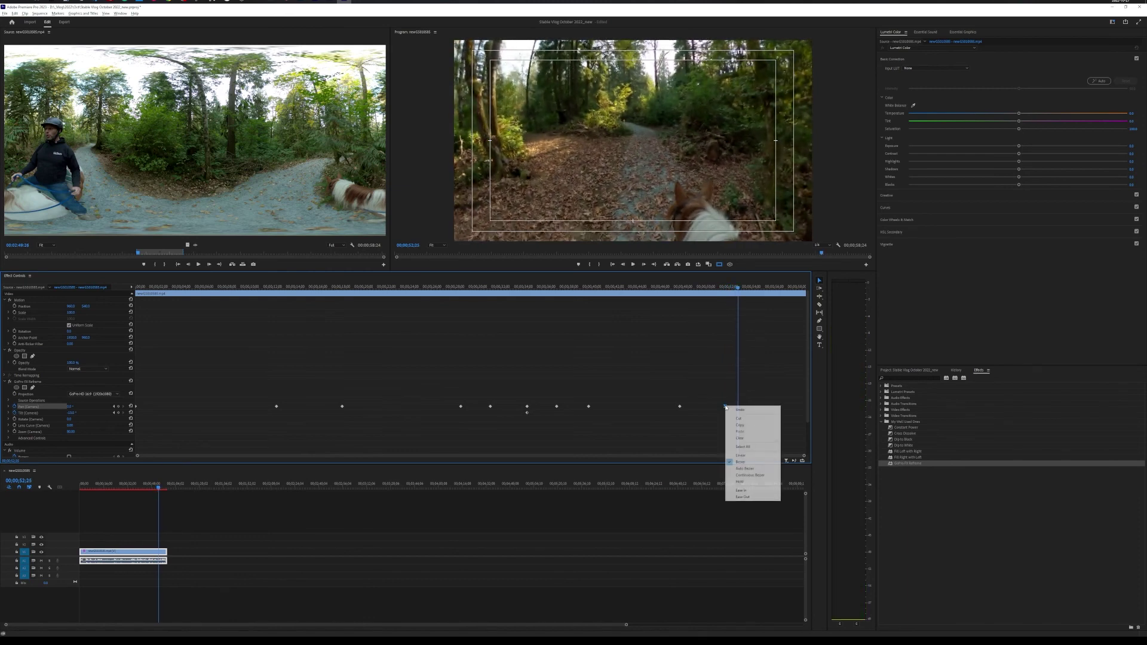
click(757, 491)
Step: Play back the eased turn from about 48 seconds and check the framing up to about 57 seconds
click(686, 288)
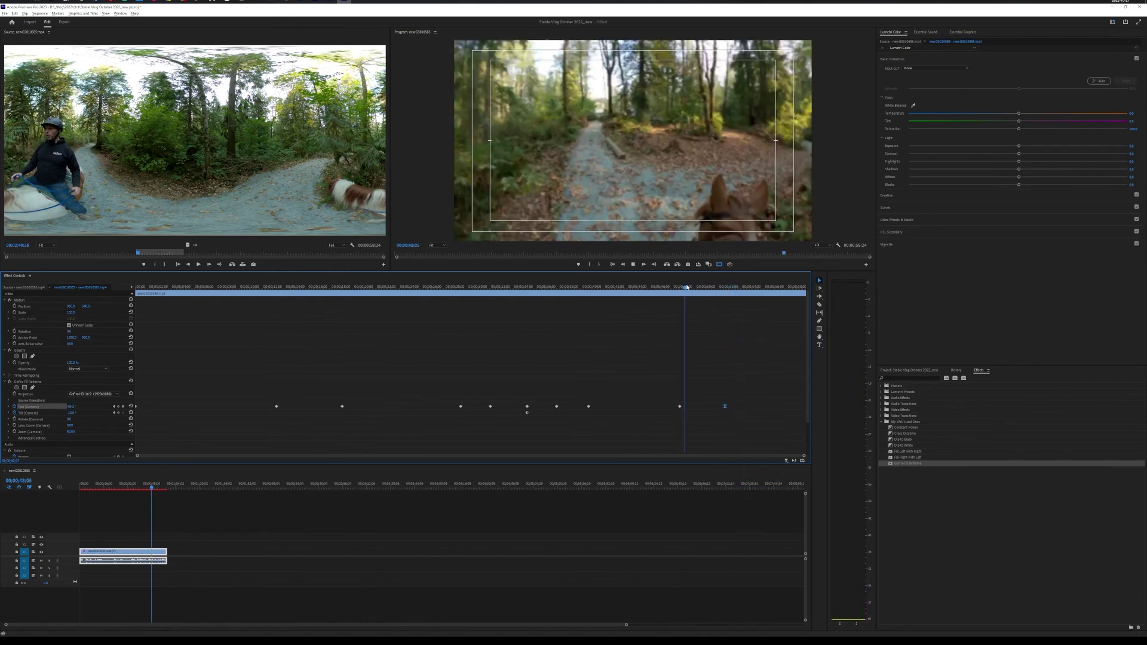
key(space)
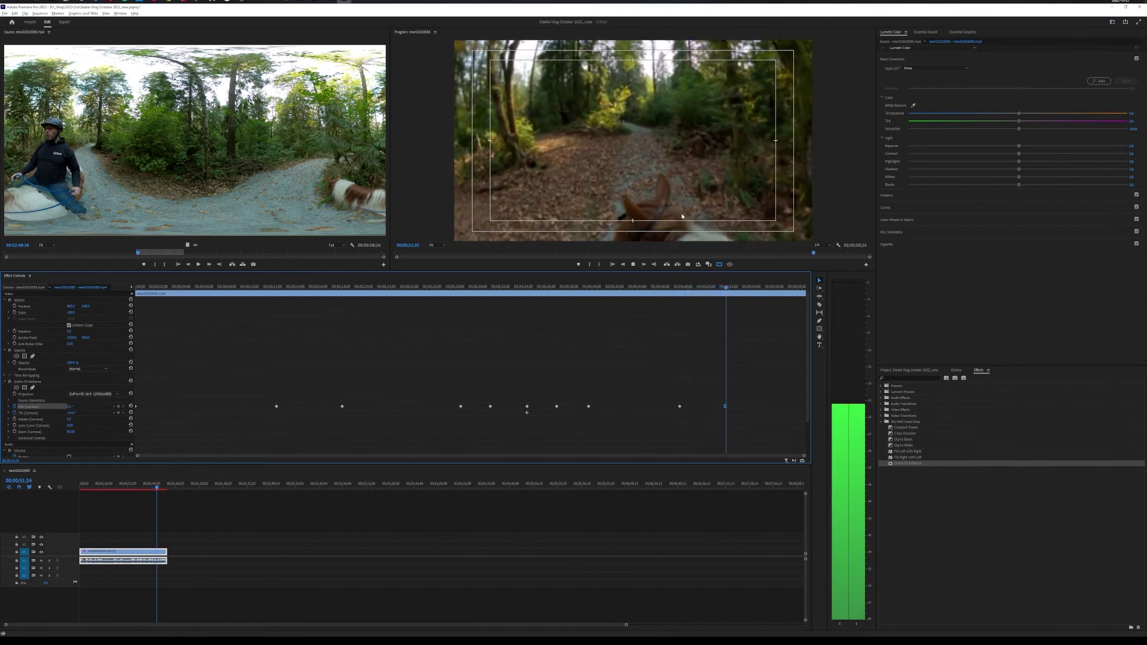
key(space)
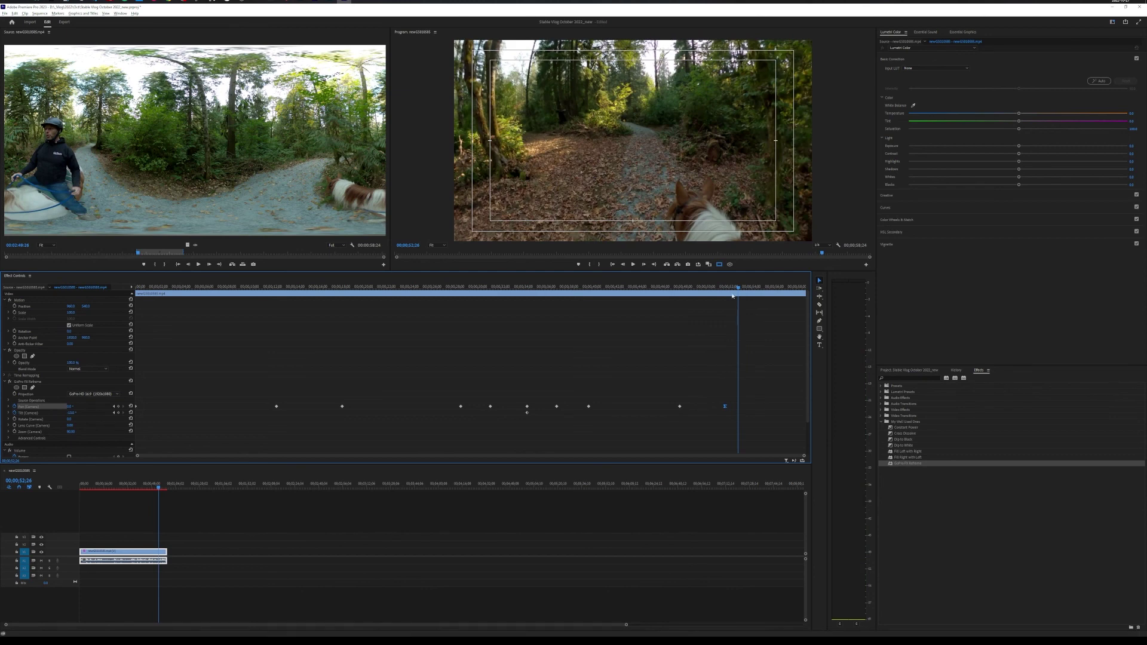
drag(716, 290, 787, 297)
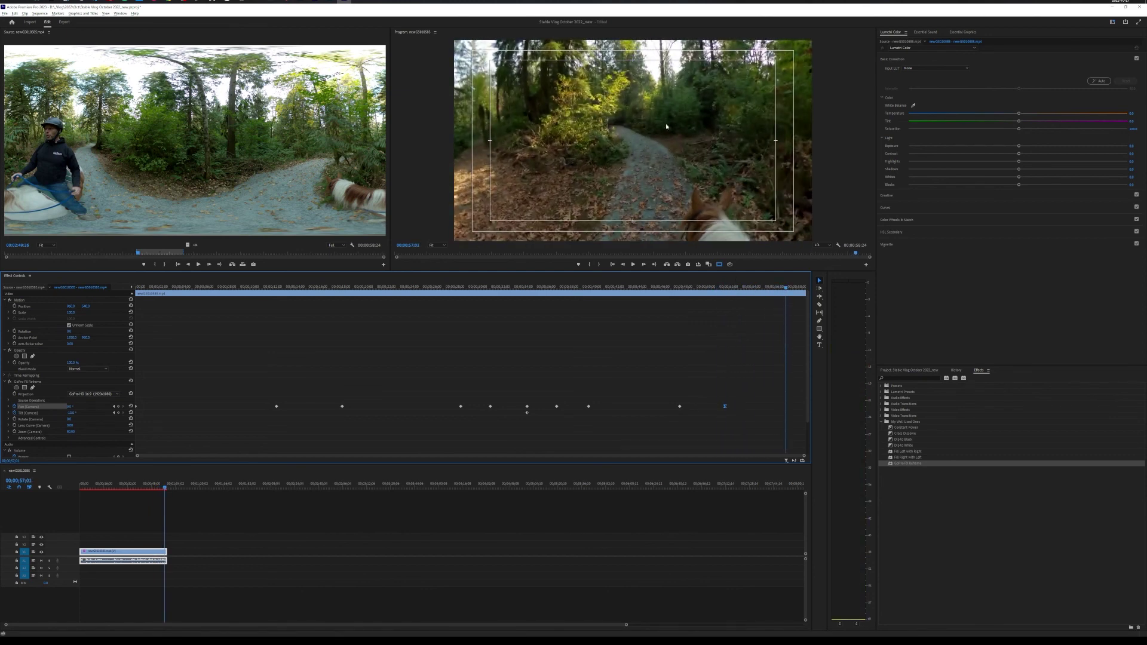